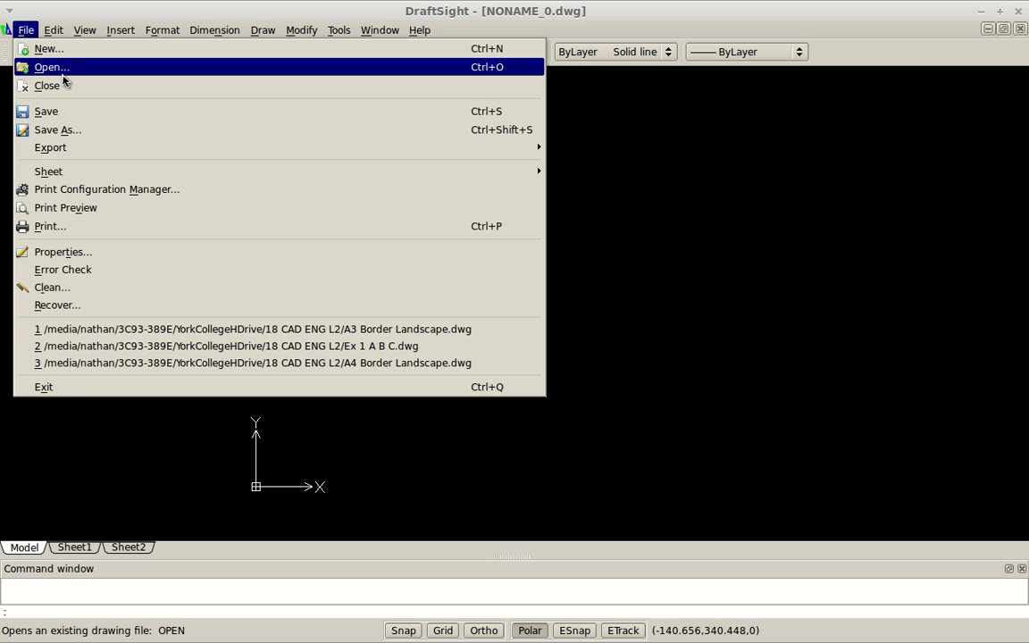
- Open the drawing Ex 1 A B C.dwg from the 18 CAD ENG L2 folder
click(72, 68)
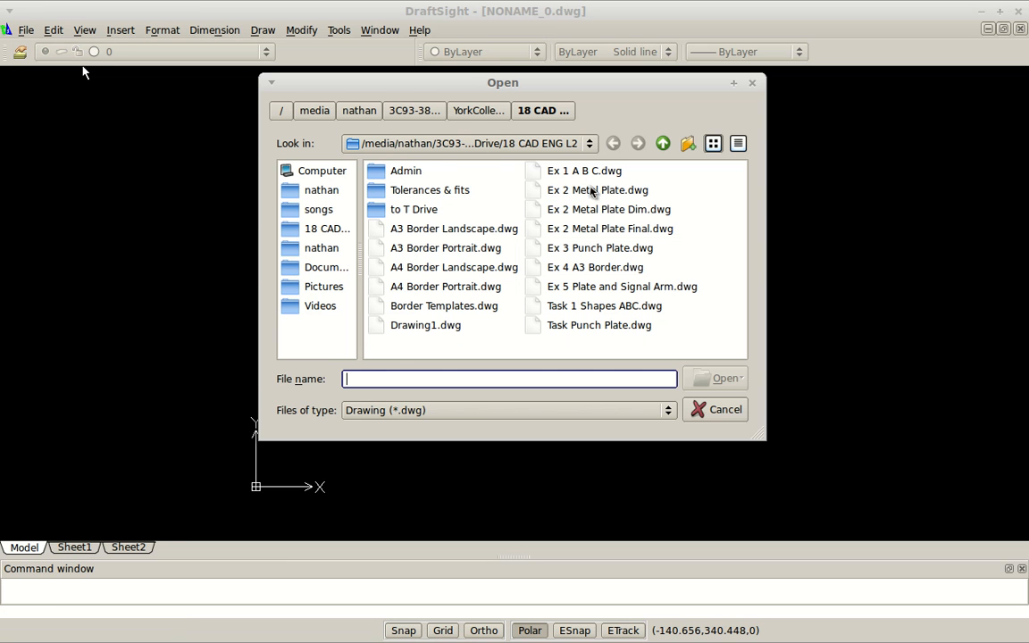
click(540, 171)
click(723, 380)
click(717, 401)
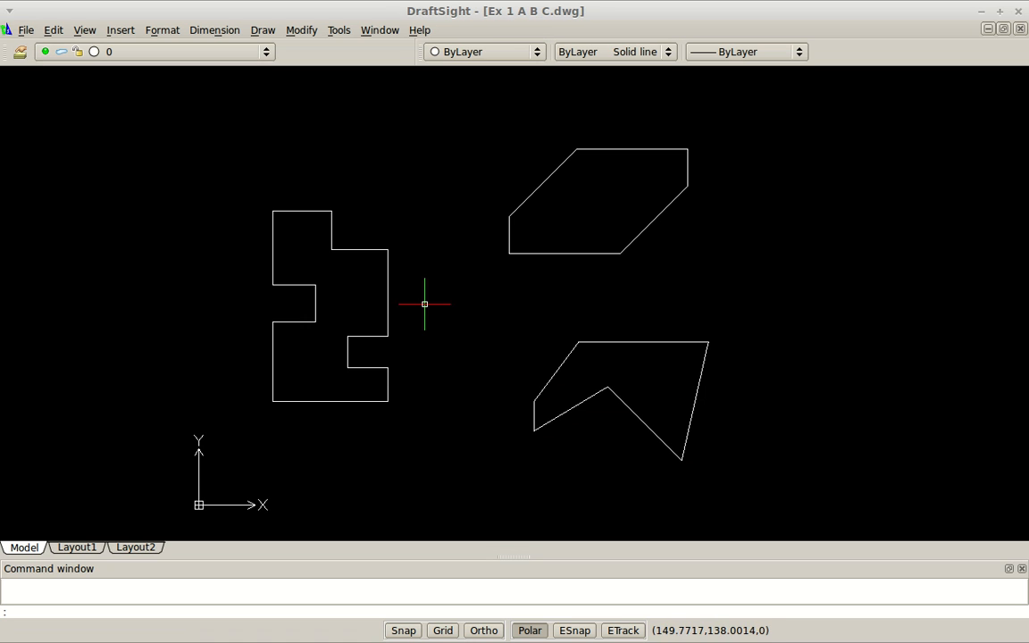
- Delete the existing rectangular viewport from the Layout1 sheet
click(90, 547)
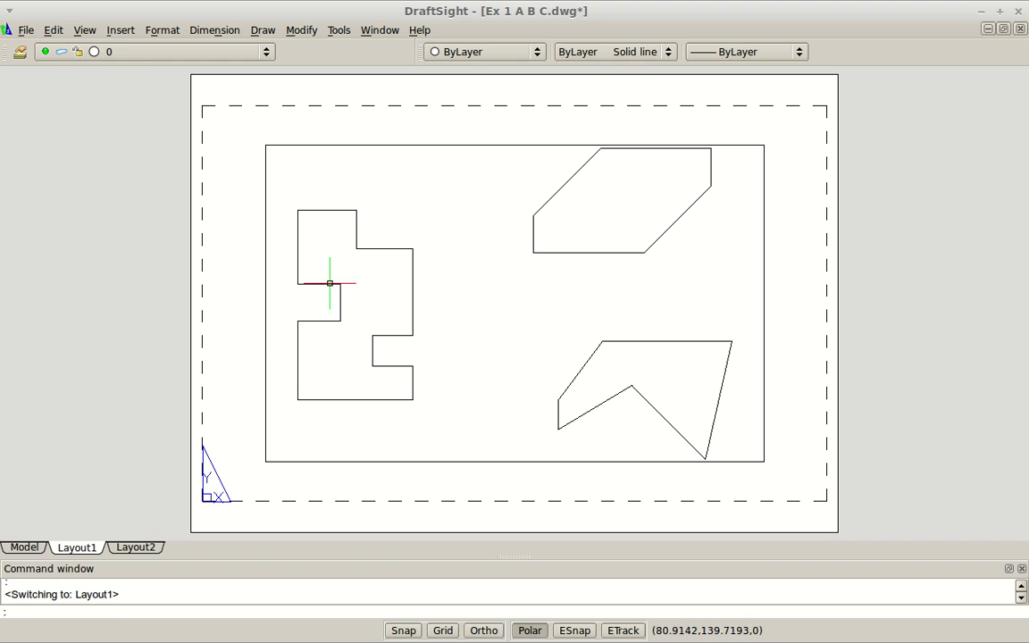
click(325, 288)
click(198, 350)
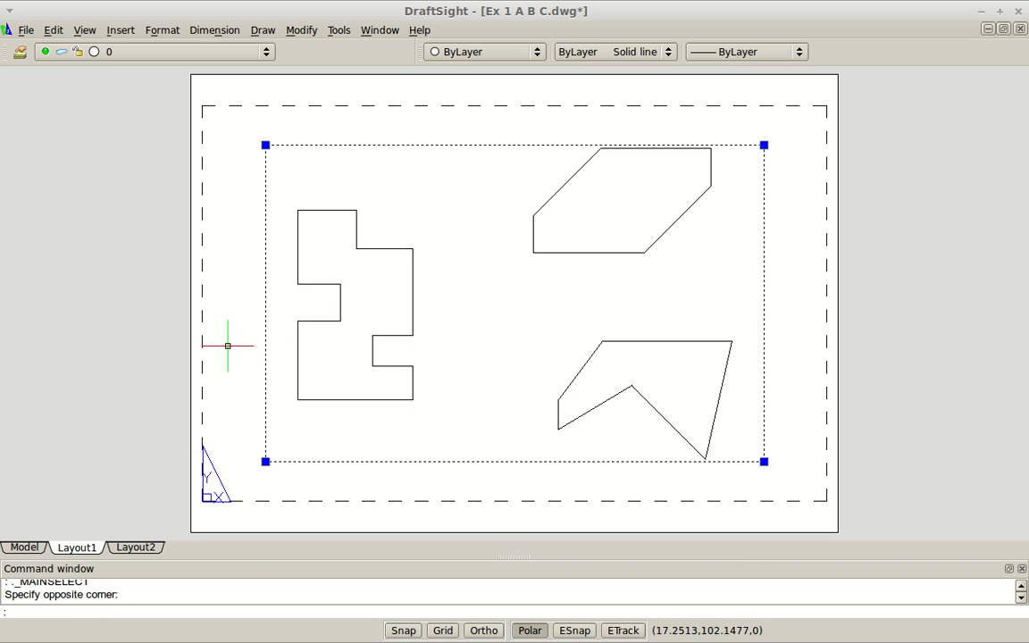
key(Delete)
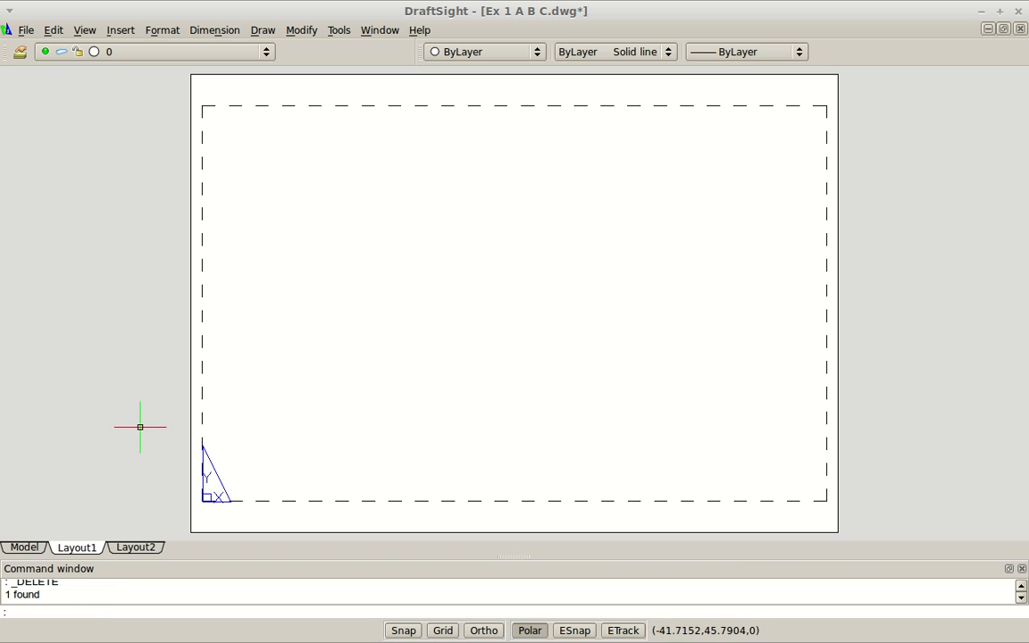
- Open the border template A3 Border Landscape.dwg
click(25, 31)
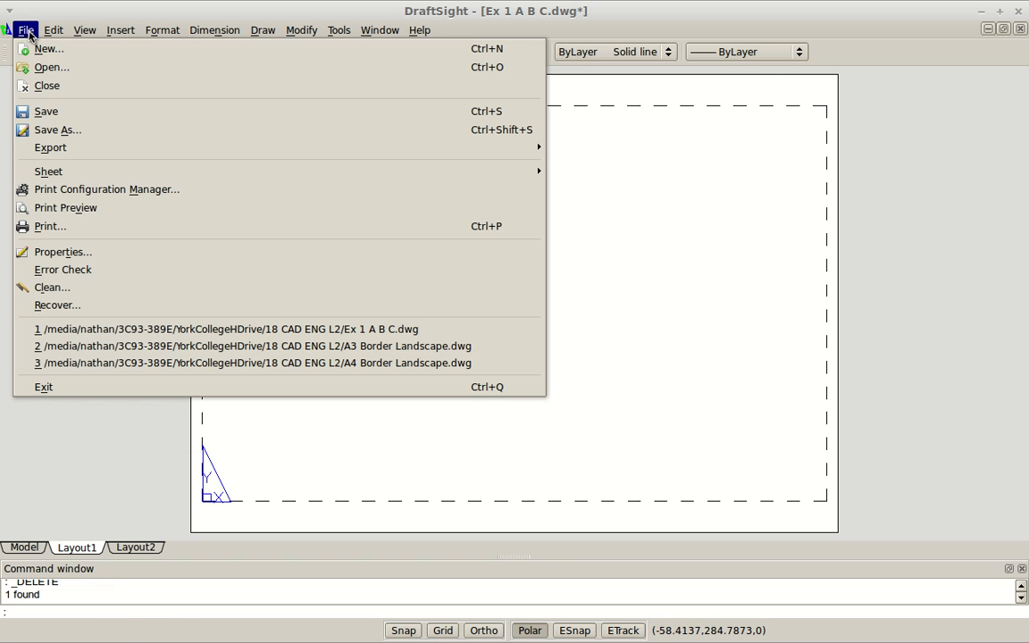
click(45, 67)
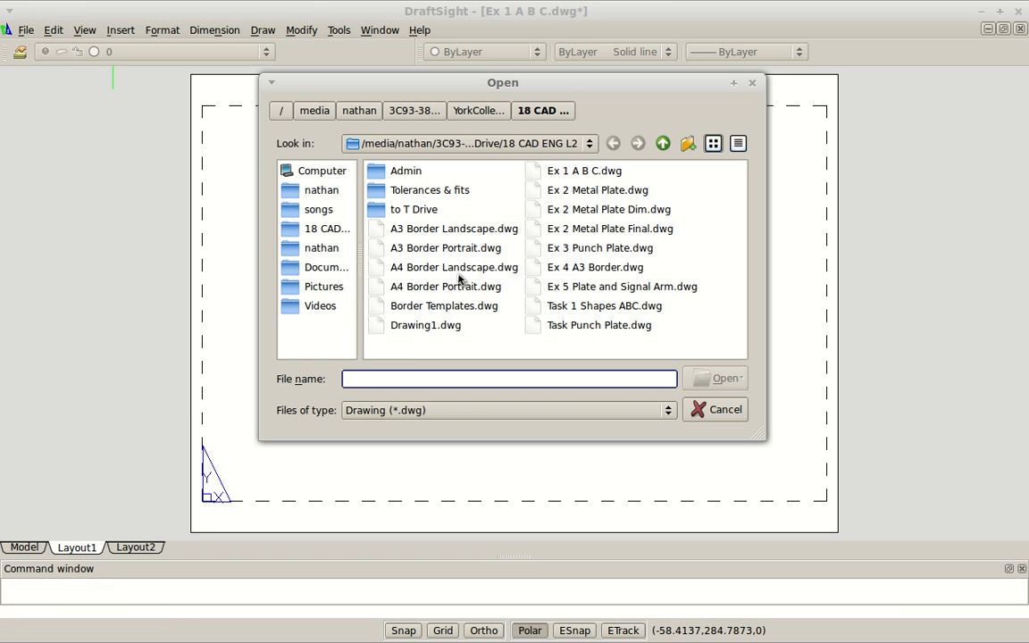
click(437, 229)
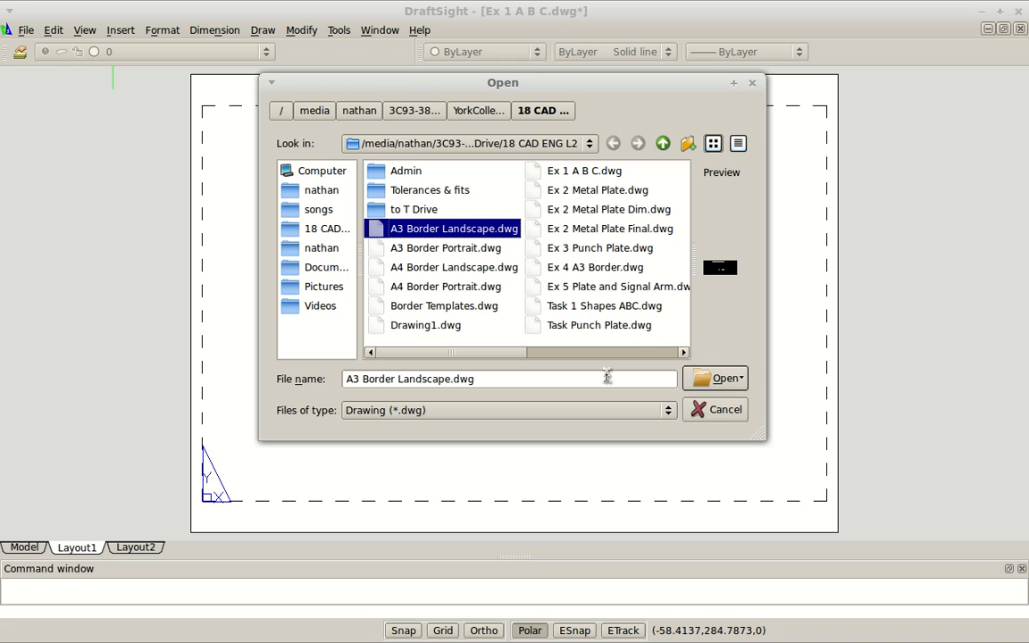
click(719, 379)
click(706, 400)
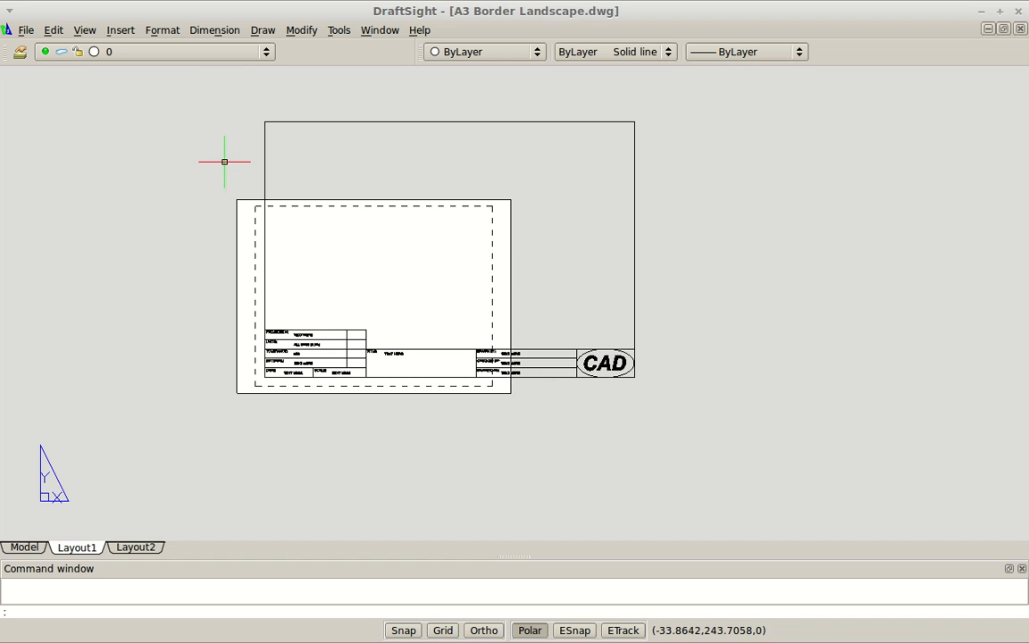
- Copy the entire A3 border, including its title block, text and CAD logo, to the clipboard
click(252, 96)
click(832, 480)
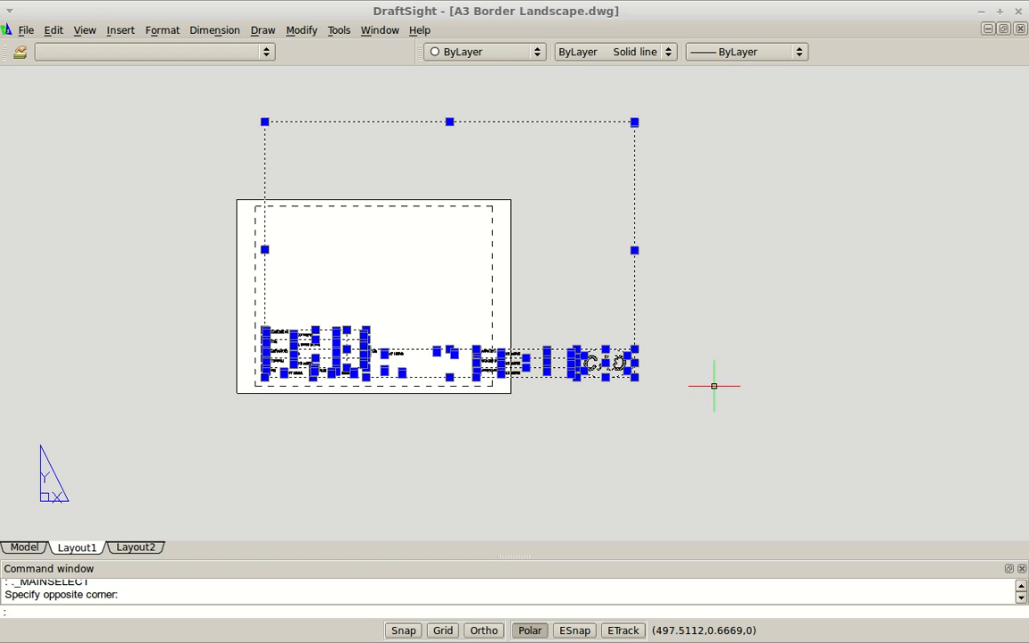
key(ctrl+c)
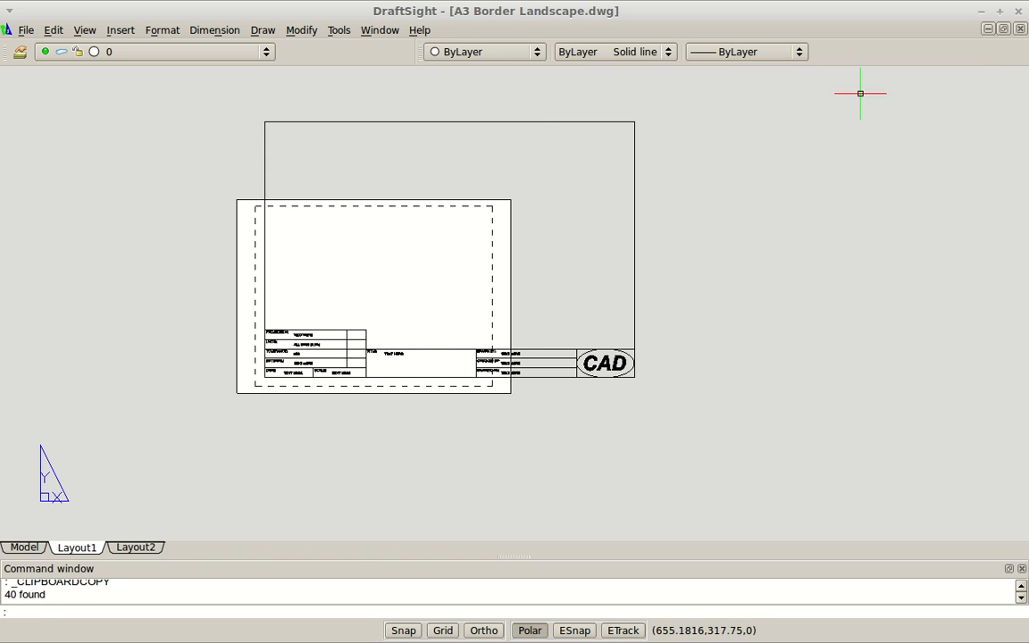
- Return to the Ex 1 A B C drawing and paste the copied border onto the sheet, aligned with the printable area's left edge
click(1002, 30)
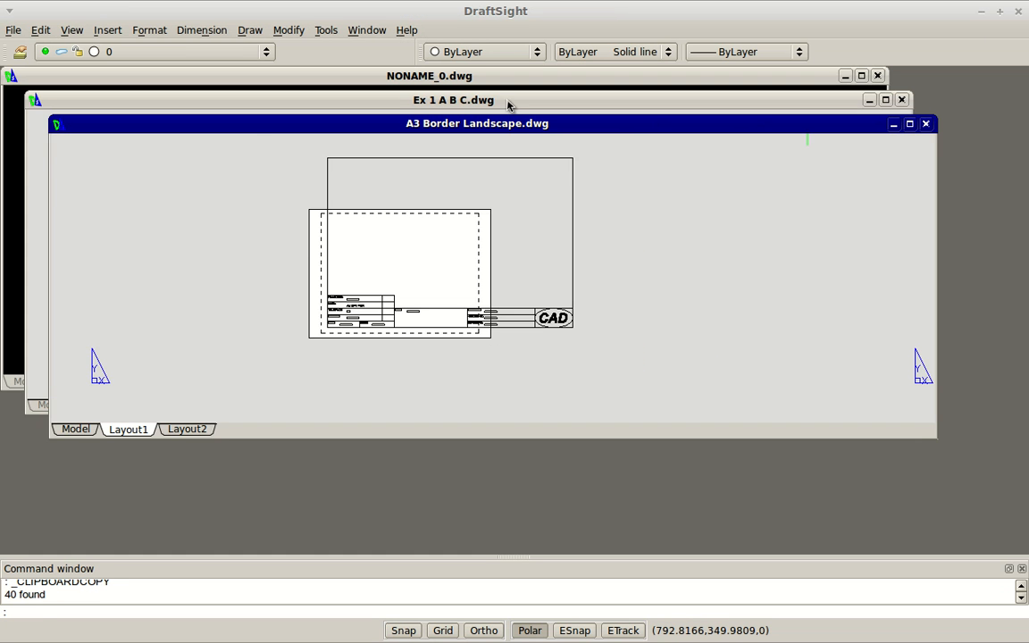
click(511, 99)
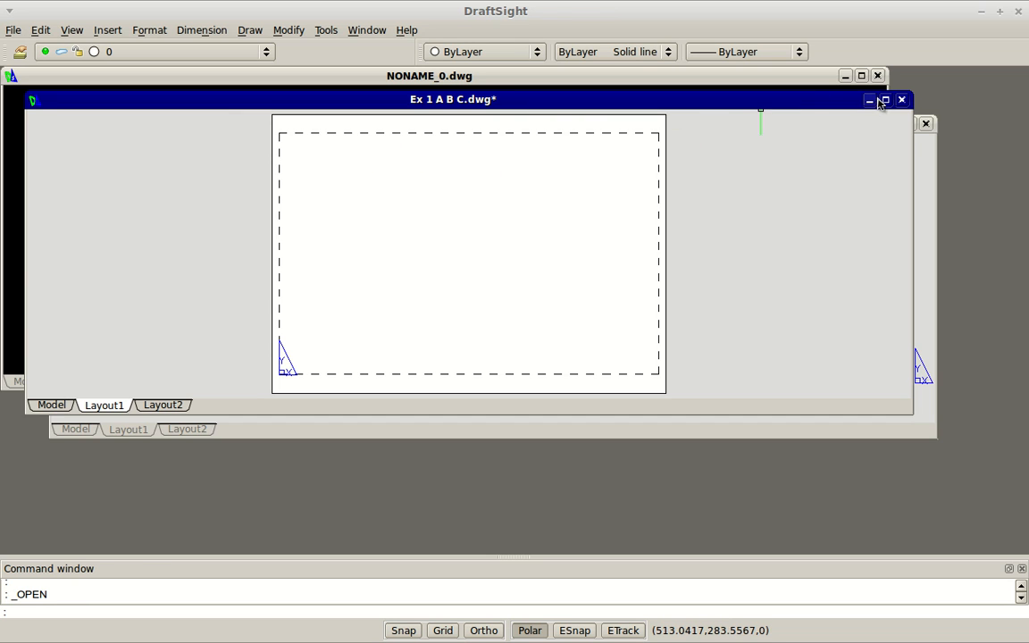
click(885, 100)
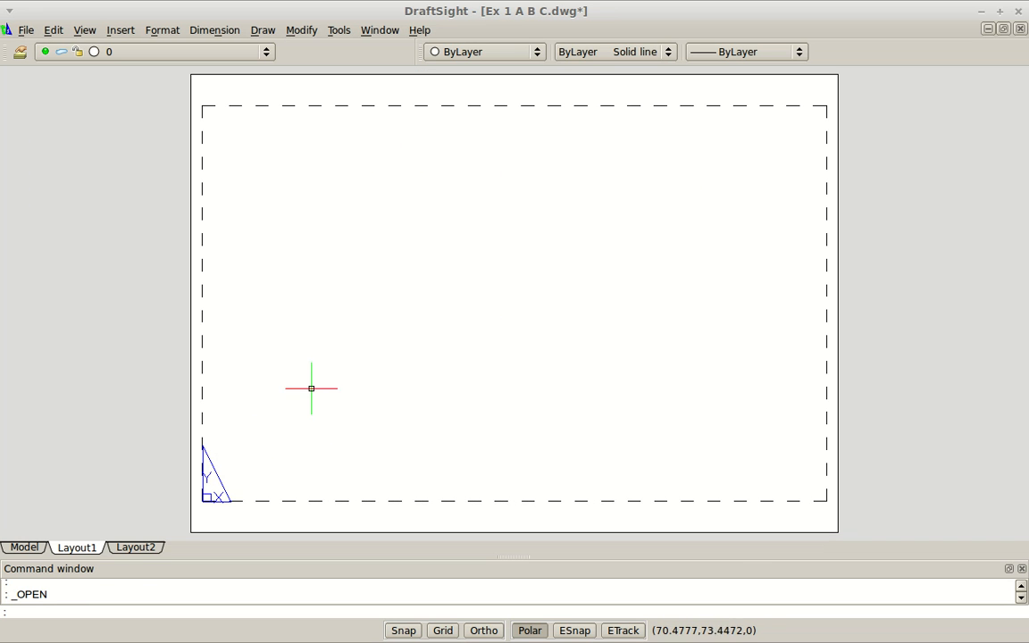
key(ctrl+v)
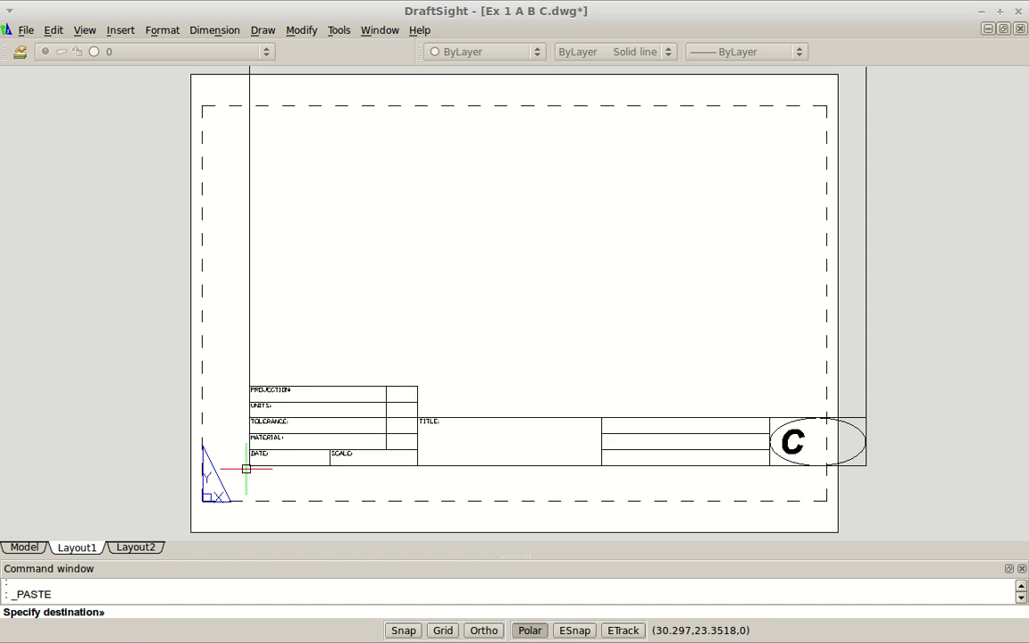
click(207, 503)
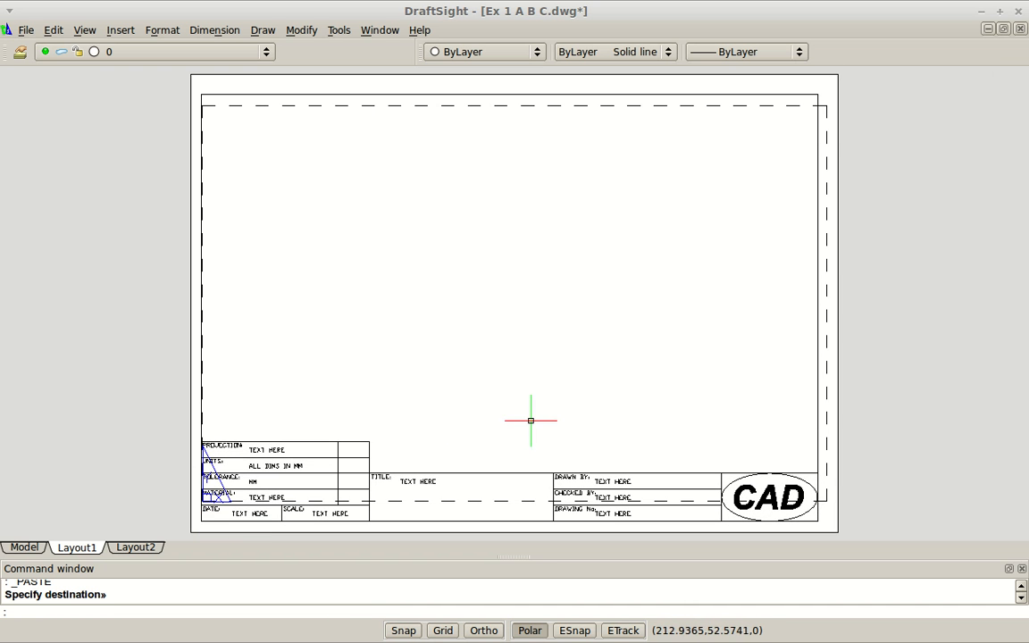
scroll(625, 460, up, 2)
scroll(598, 474, up, 4)
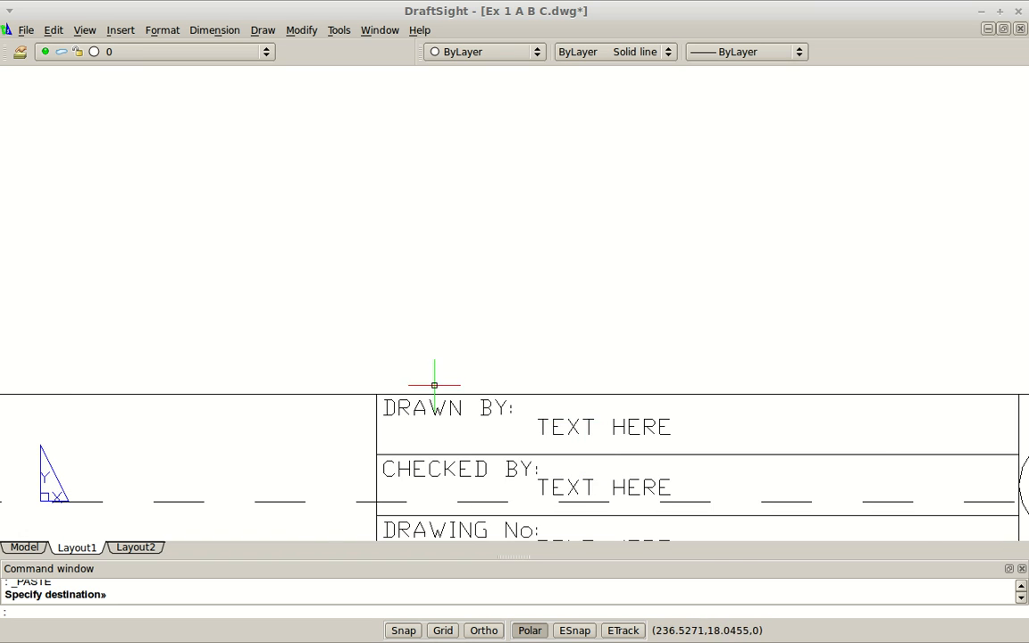
scroll(438, 379, down, 7)
mouse_move(403, 260)
middle_down()
mouse_move(459, 374)
mouse_move(442, 329)
middle_up()
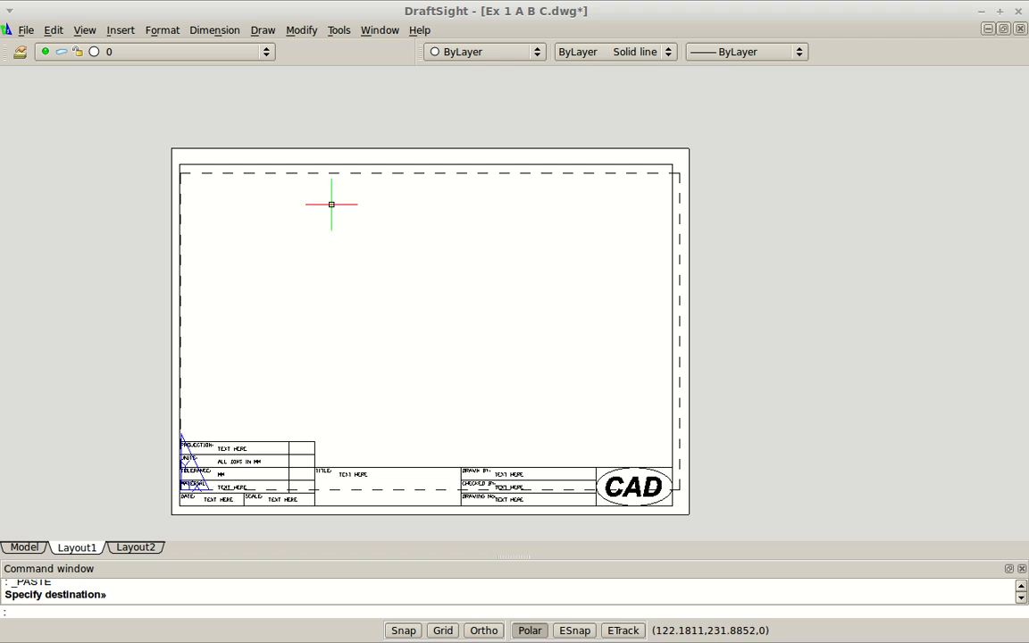
click(20, 549)
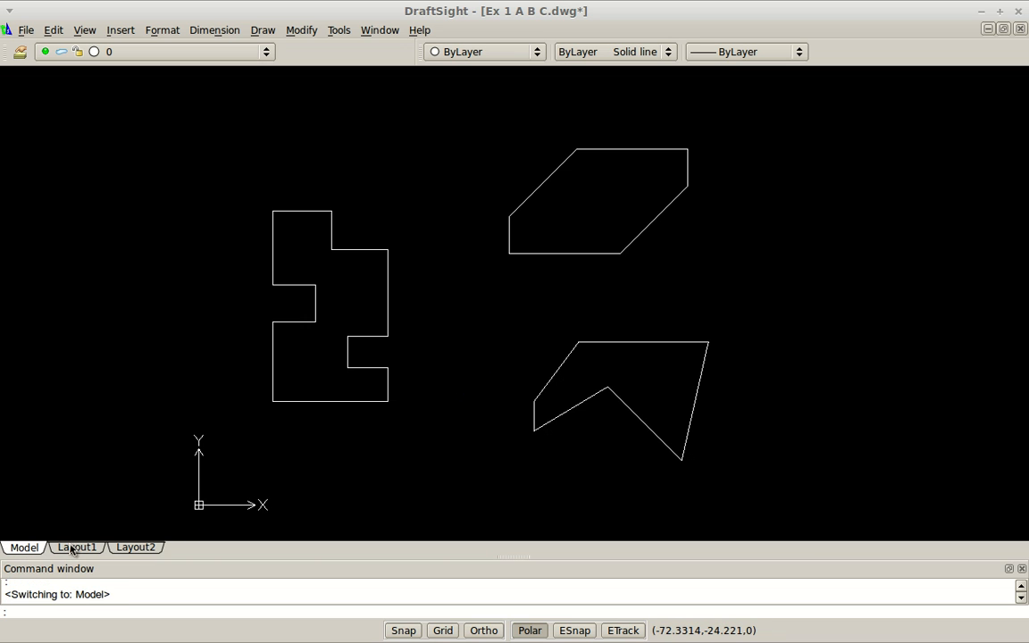
click(75, 549)
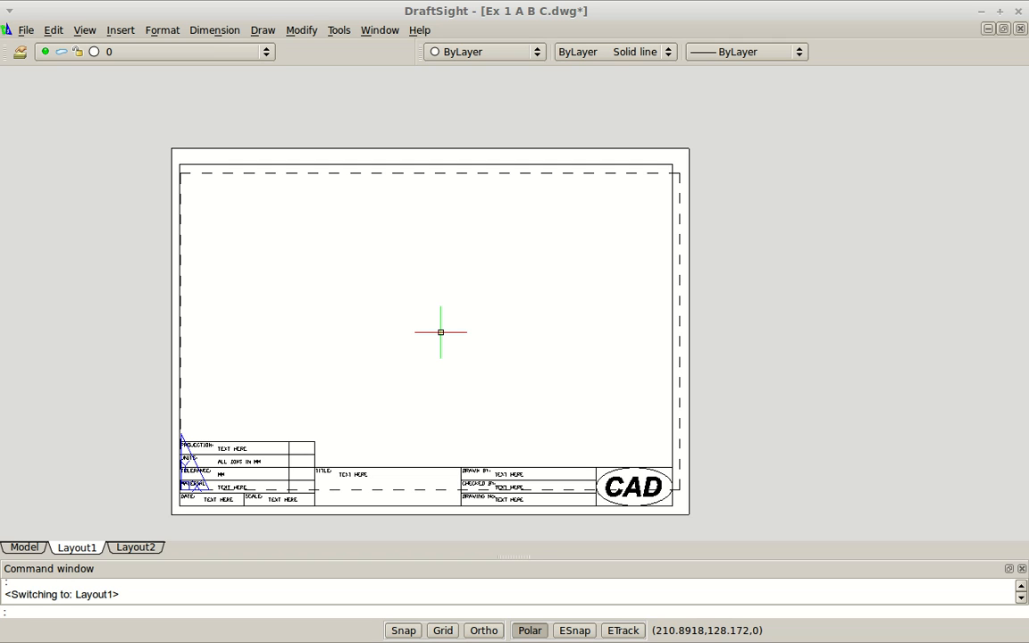
- Start a polygonal viewport with entity snaps on, tracing from the title cell's upper-left corner up and across the PROJECTION block's top edge to the border
key(Return)
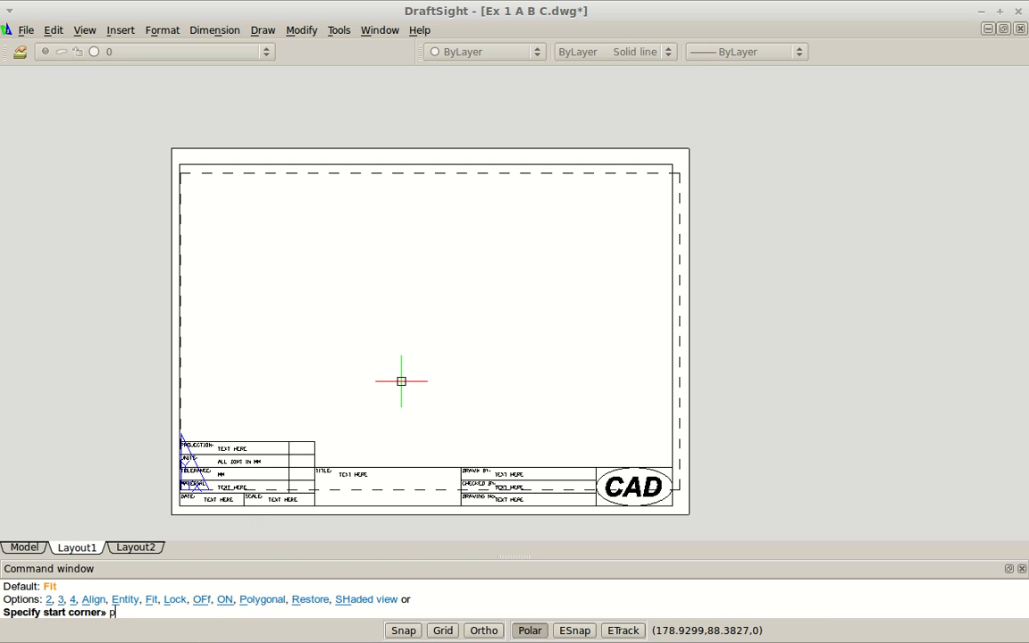
text(p)
key(Return)
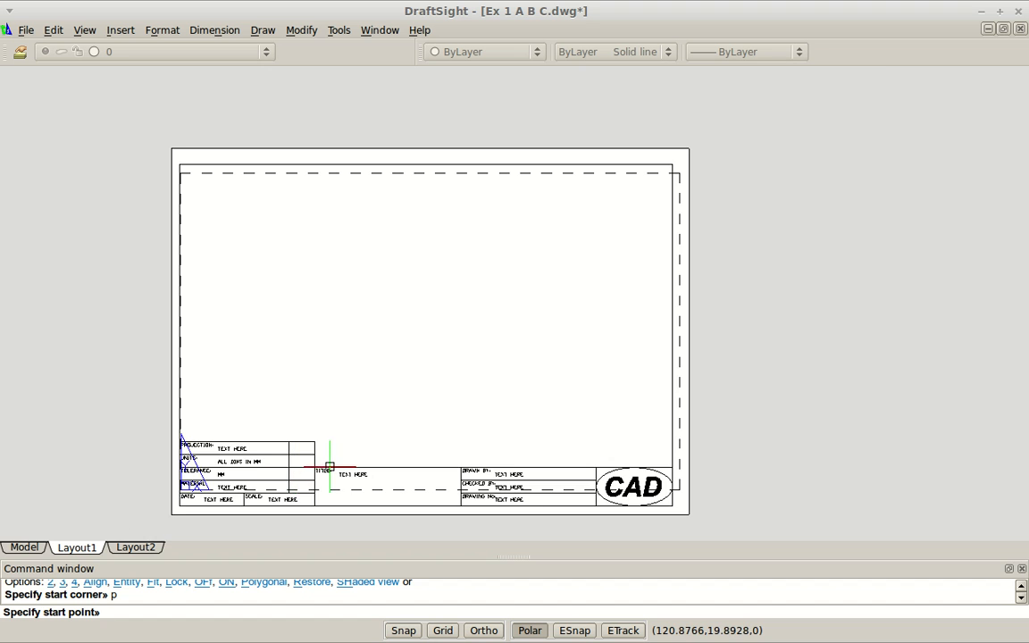
scroll(329, 466, up, 2)
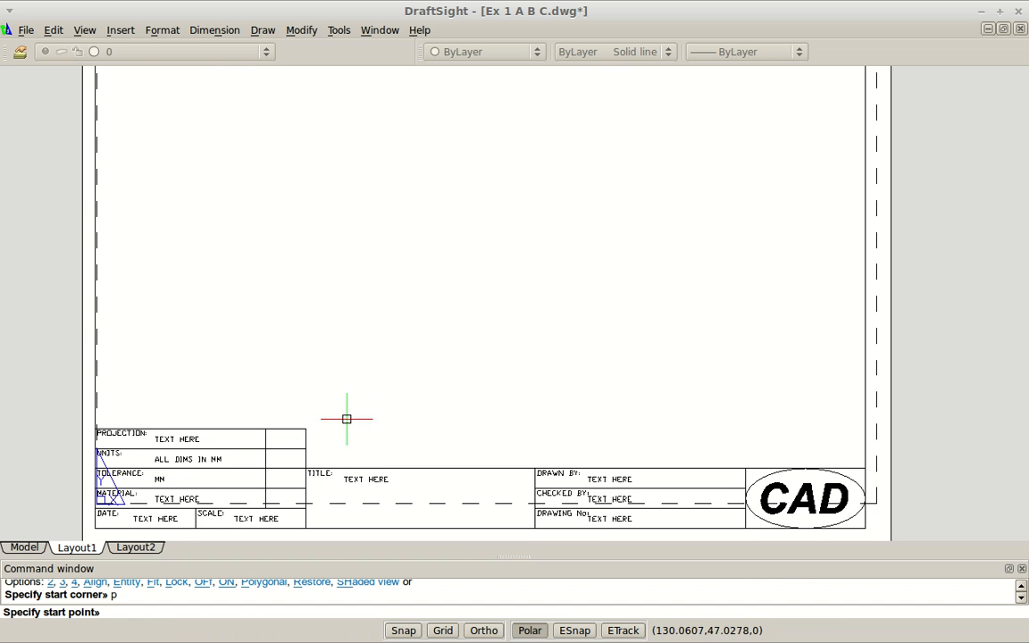
key(F3)
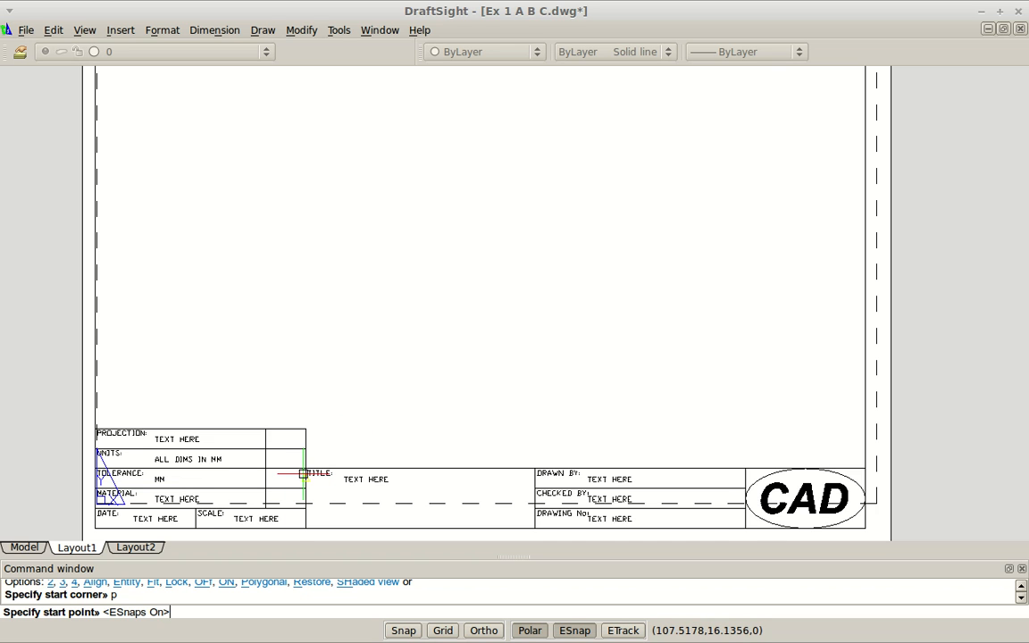
click(306, 468)
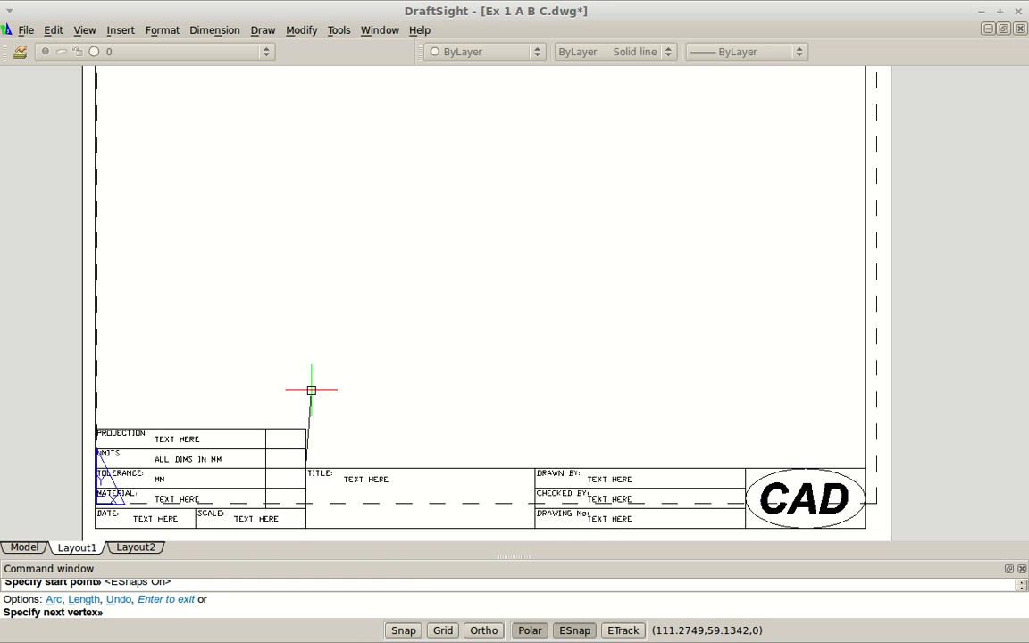
click(305, 429)
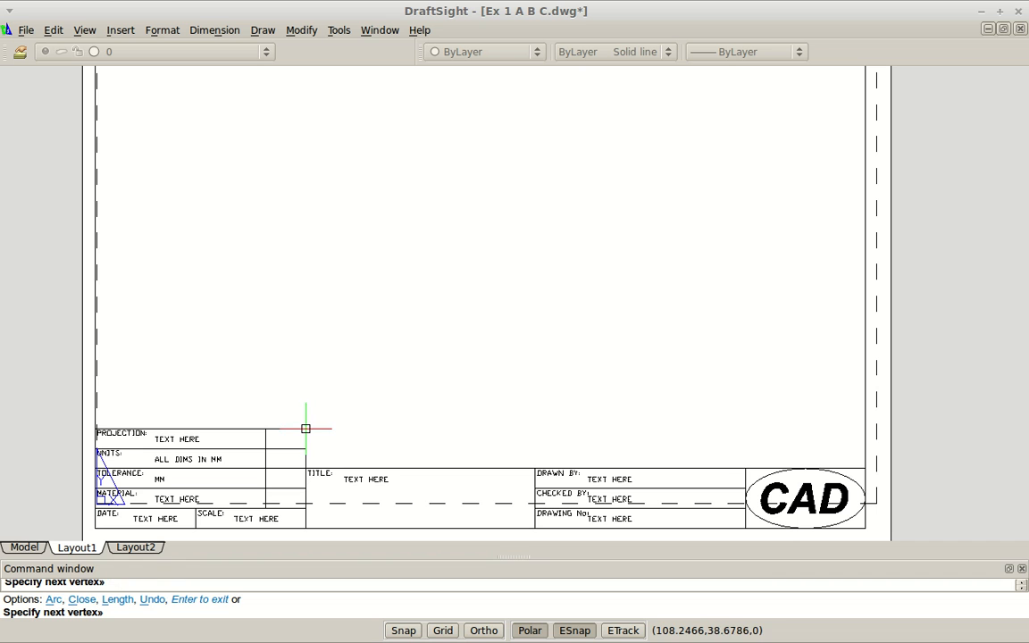
click(95, 428)
- Continue the viewport outline through the border's two upper corners and the upper-right corner of the CAD logo cell, and close it
middle_drag(181, 156, 251, 427)
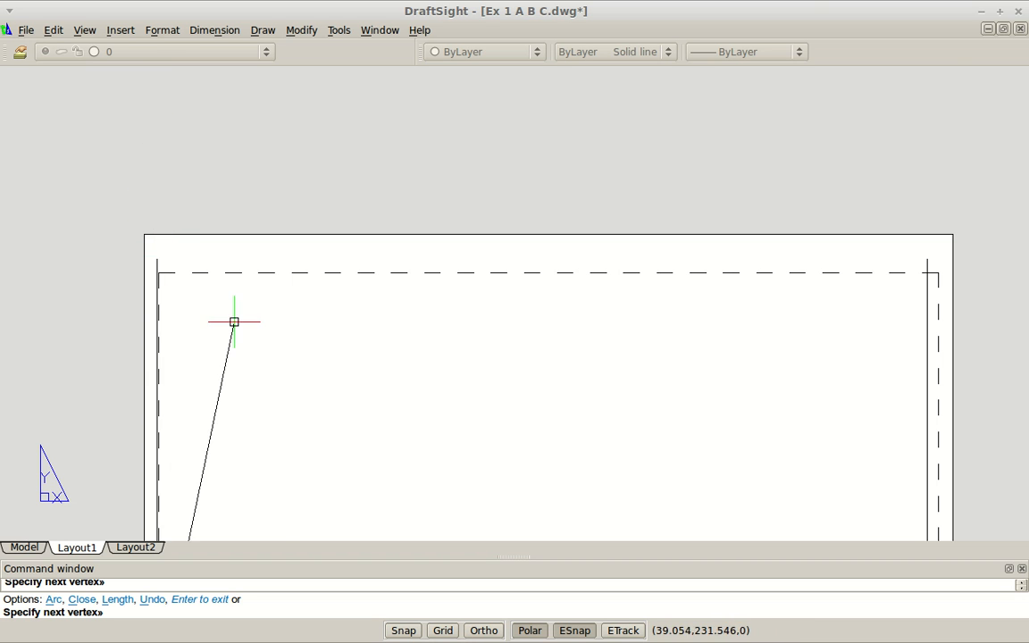
scroll(234, 322, down, 4)
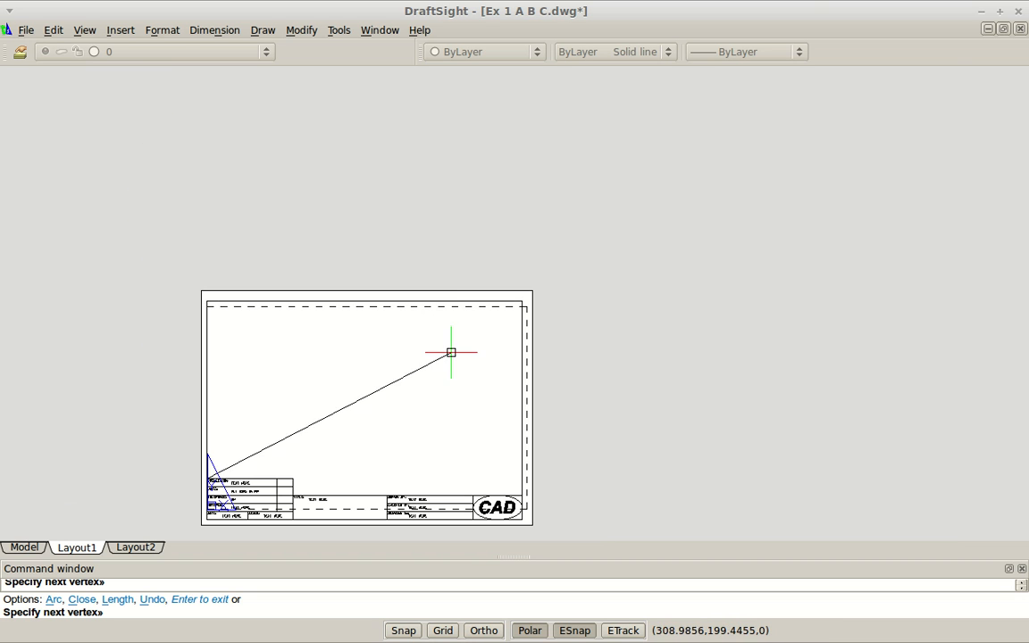
click(199, 298)
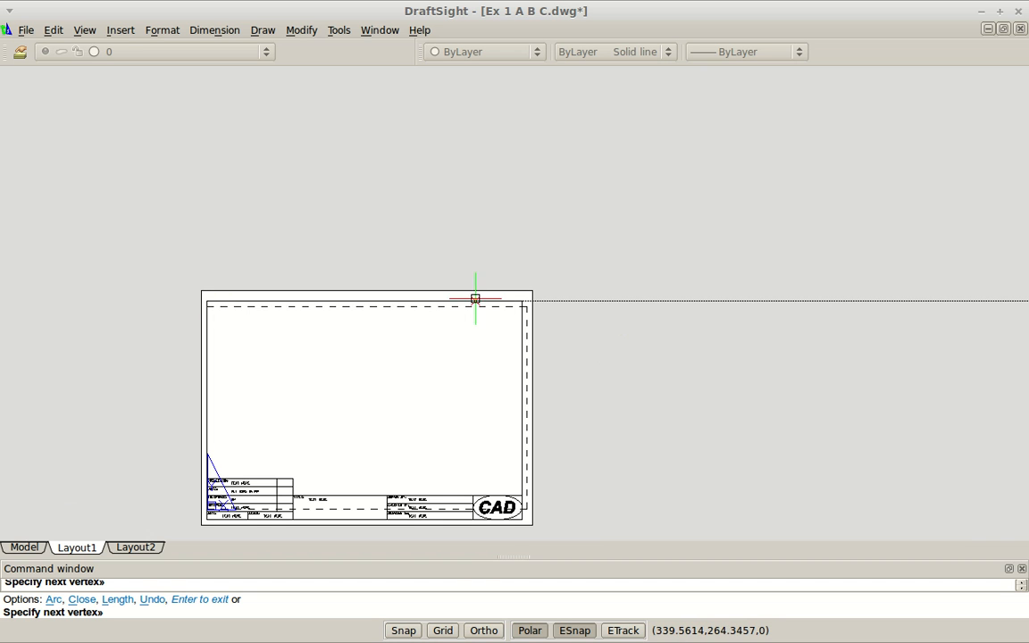
click(523, 302)
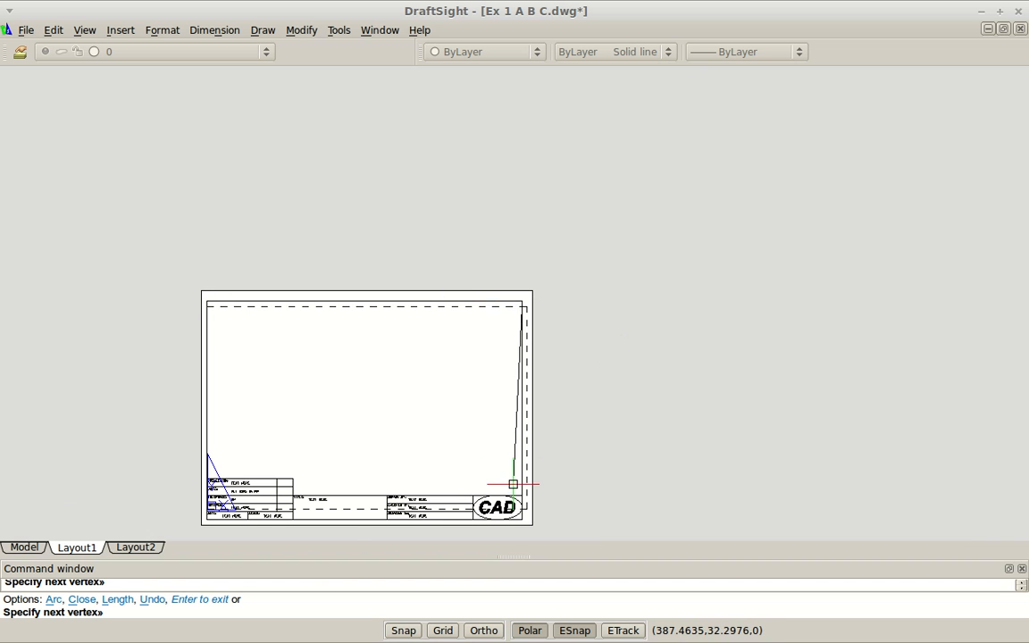
scroll(513, 484, up, 3)
click(534, 509)
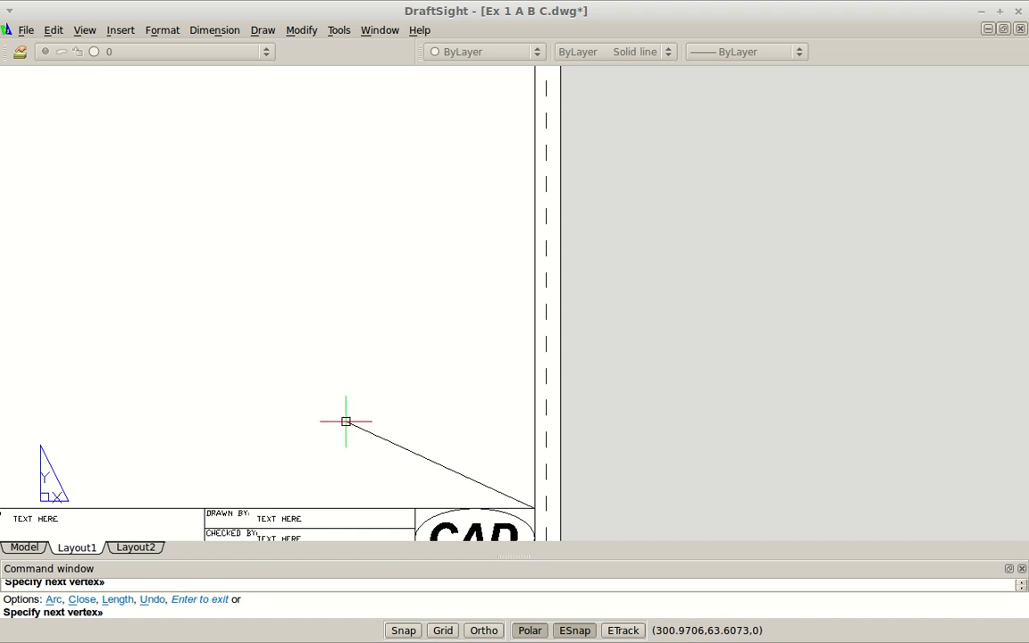
scroll(304, 418, down, 3)
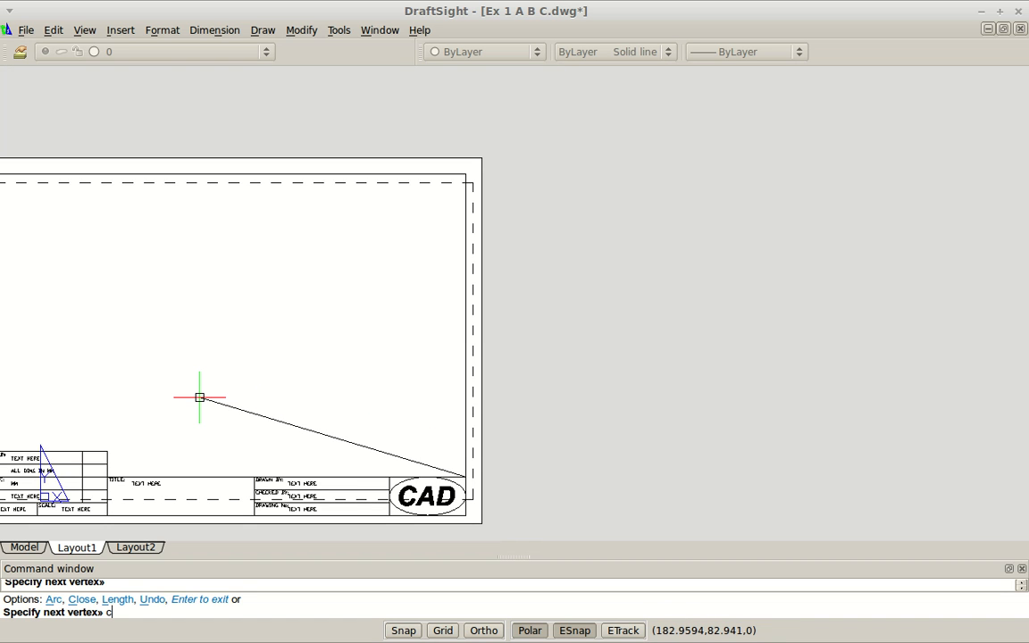
text(c)
key(Return)
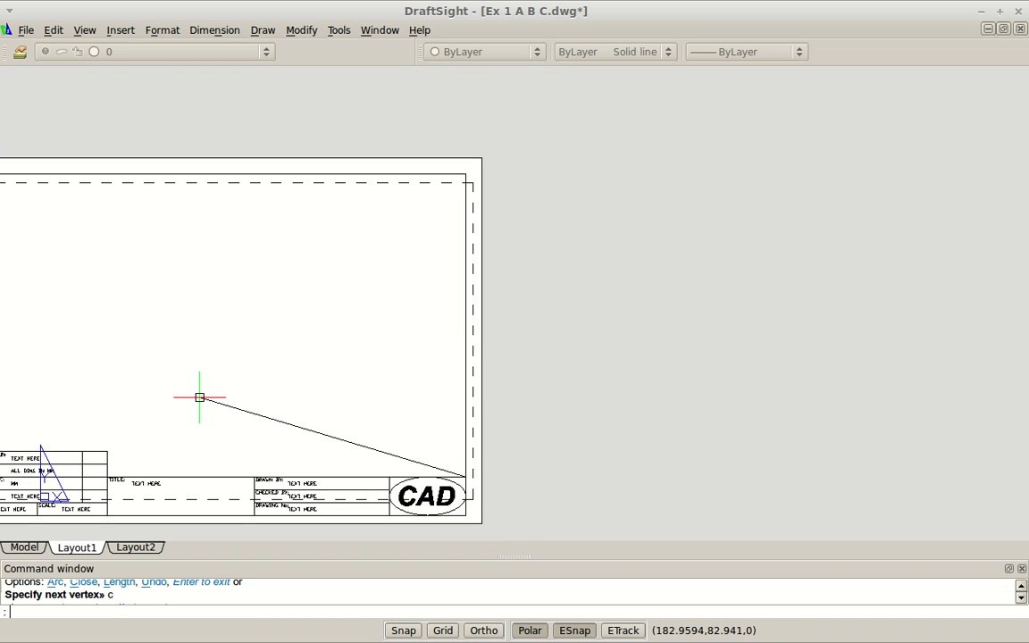
key(F10)
middle_drag(229, 259, 454, 253)
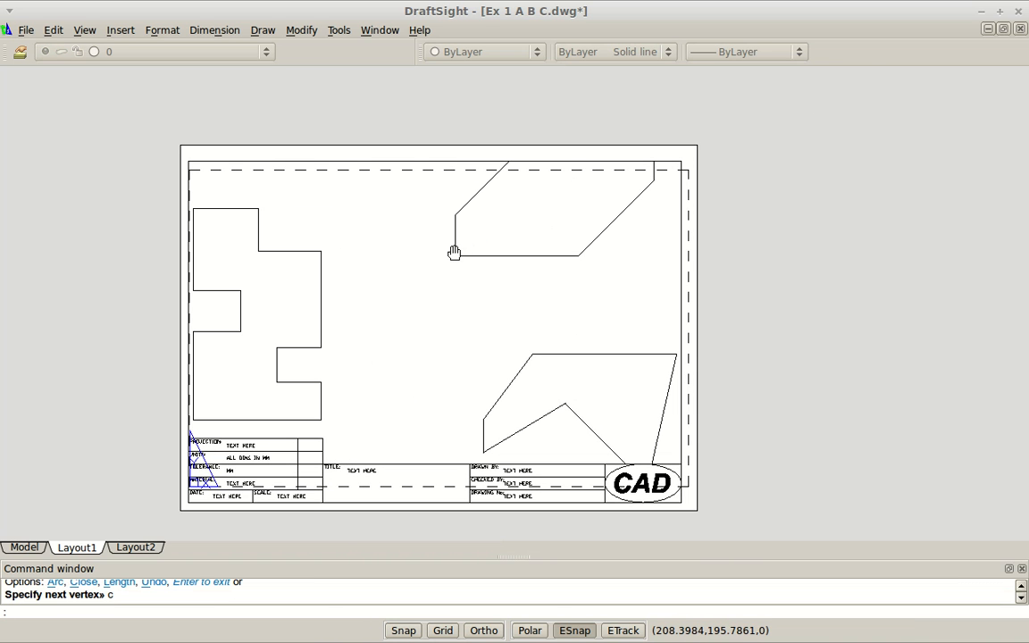
middle_click(454, 252)
middle_click(454, 253)
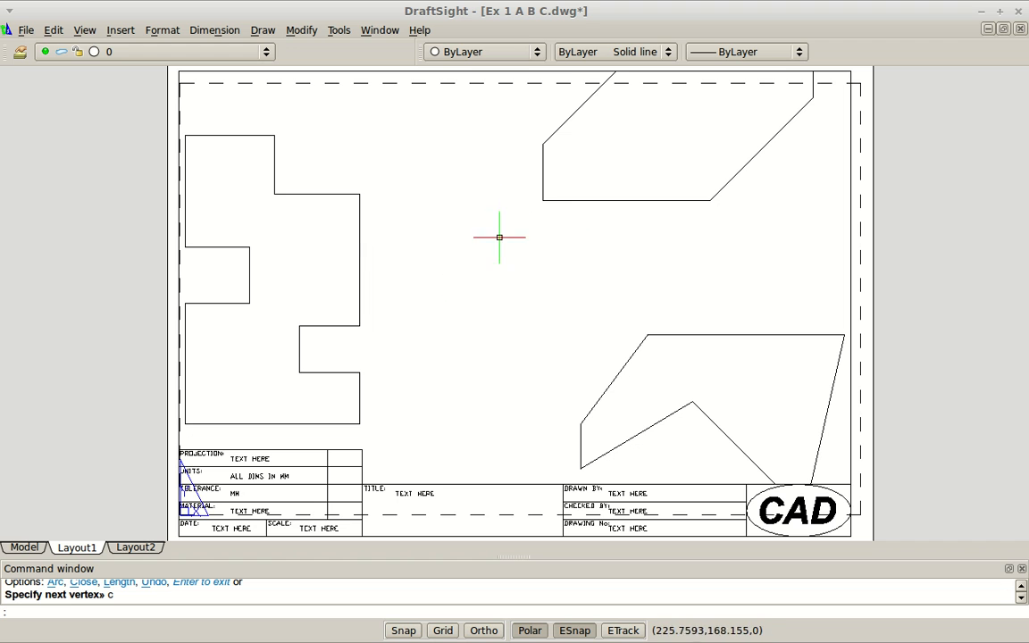
- Activate the polygonal viewport inside the A3 border and zoom its contents to full size with scale factor 1xp
double_click(485, 222)
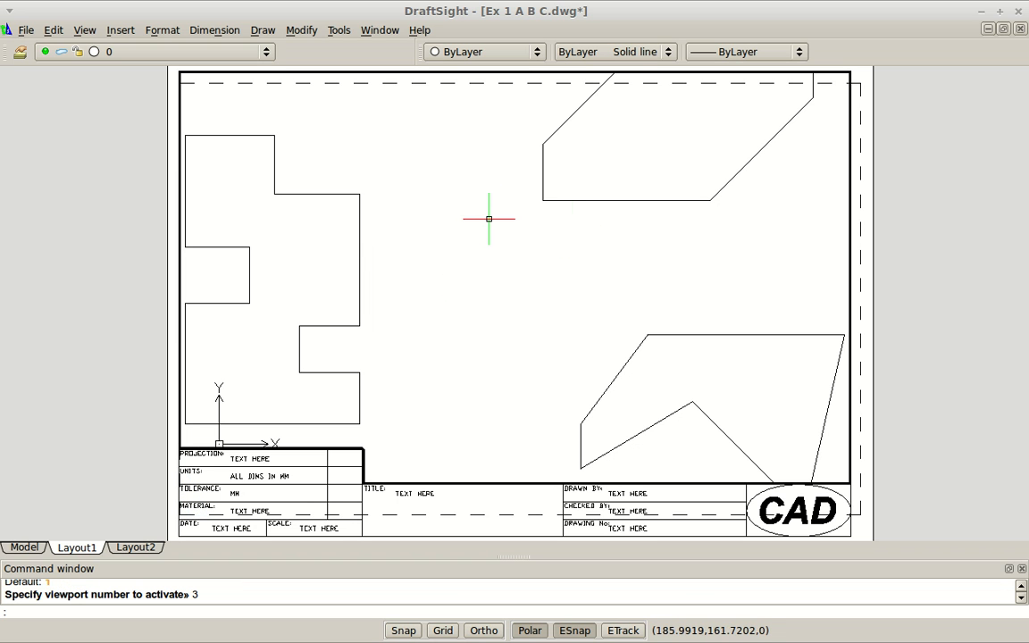
scroll(505, 229, down, 3)
scroll(506, 231, up, 3)
scroll(506, 233, down, 3)
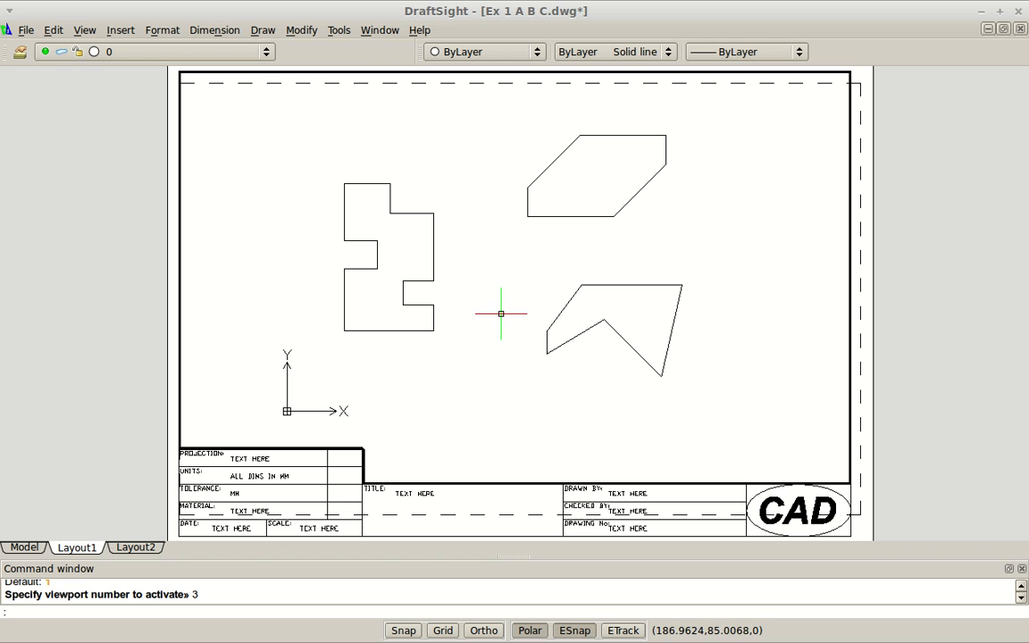
key(Return)
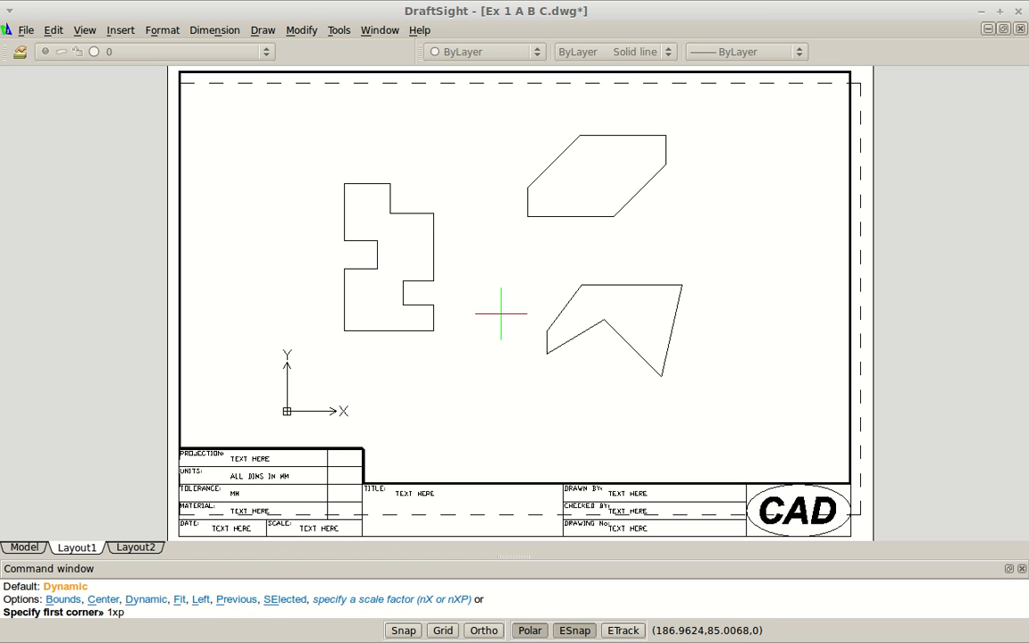
text(1xp)
key(Return)
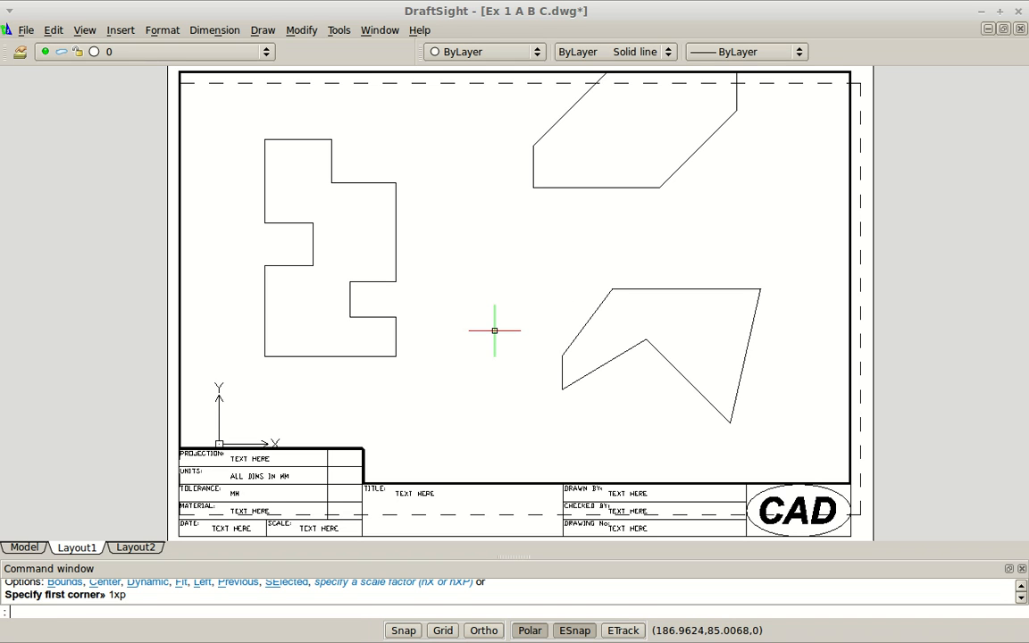
- Zoom the active viewport's contents to double size with scale factor 2xp
text(2xp)
key(Escape)
key(Escape)
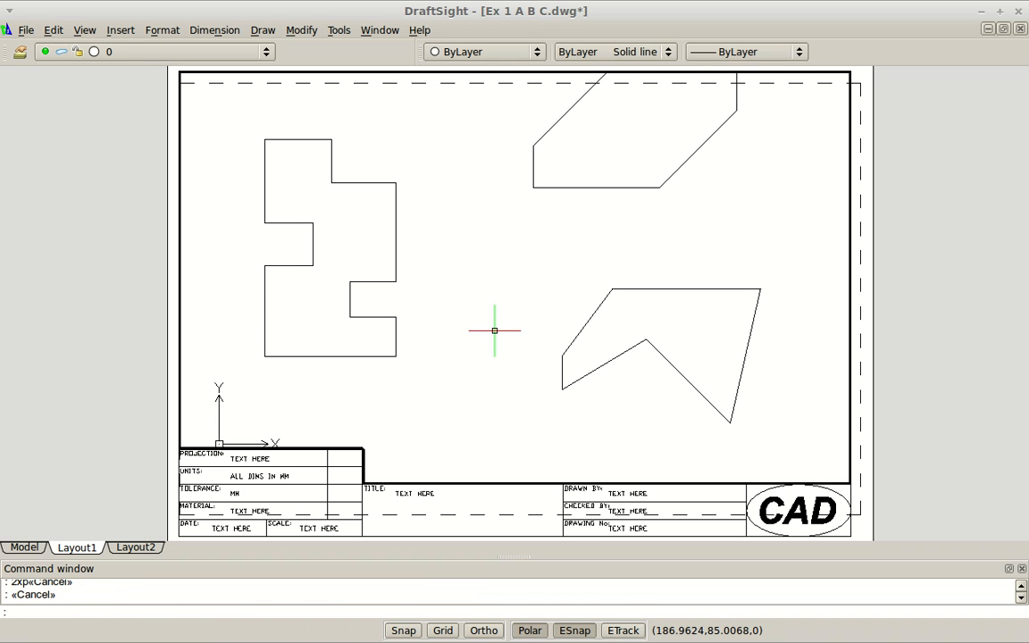
key(Return)
text(2)
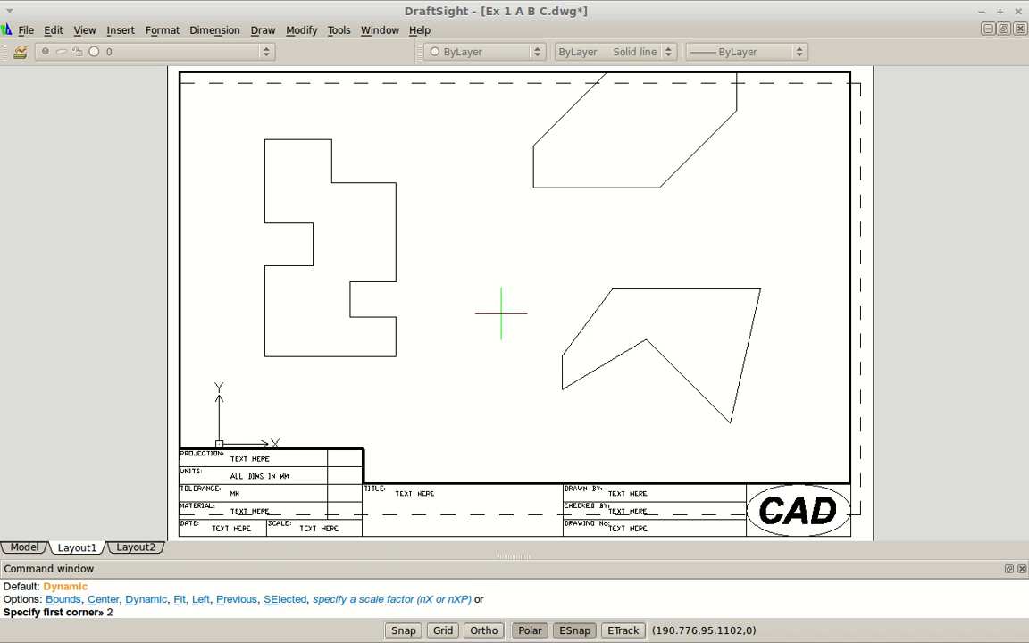
text(xp)
key(Return)
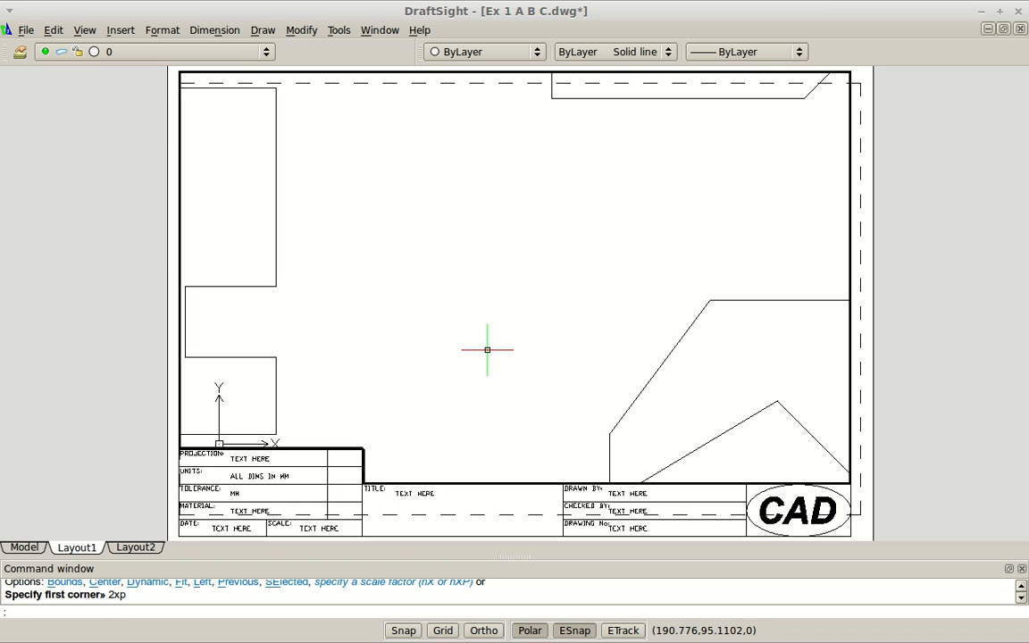
- Zoom the active viewport's contents to half size with scale factor 0.5xp
key(Return)
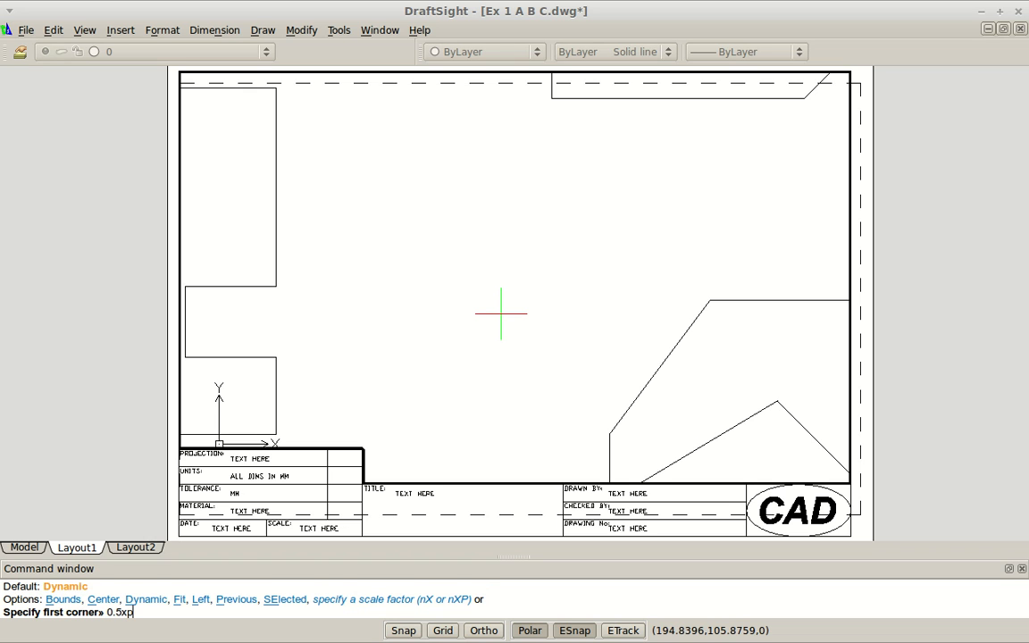
key(Return)
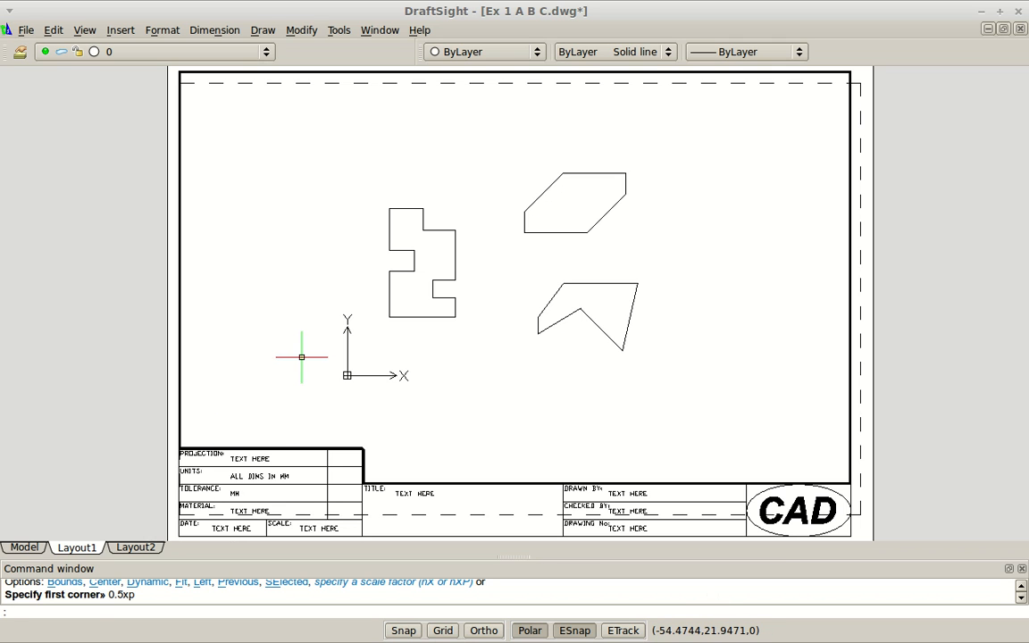
key(Return)
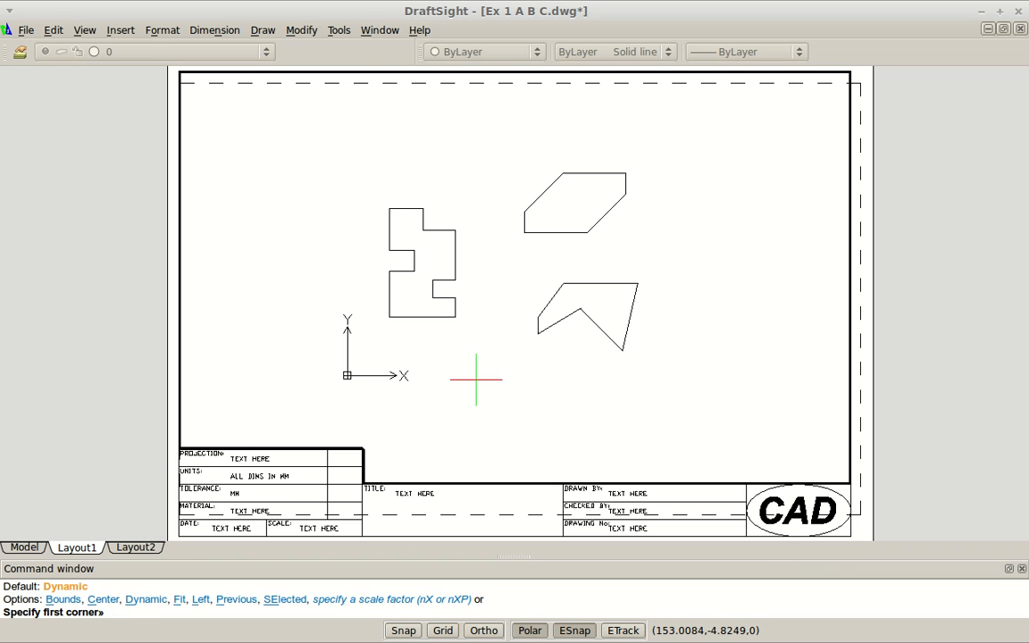
key(Return)
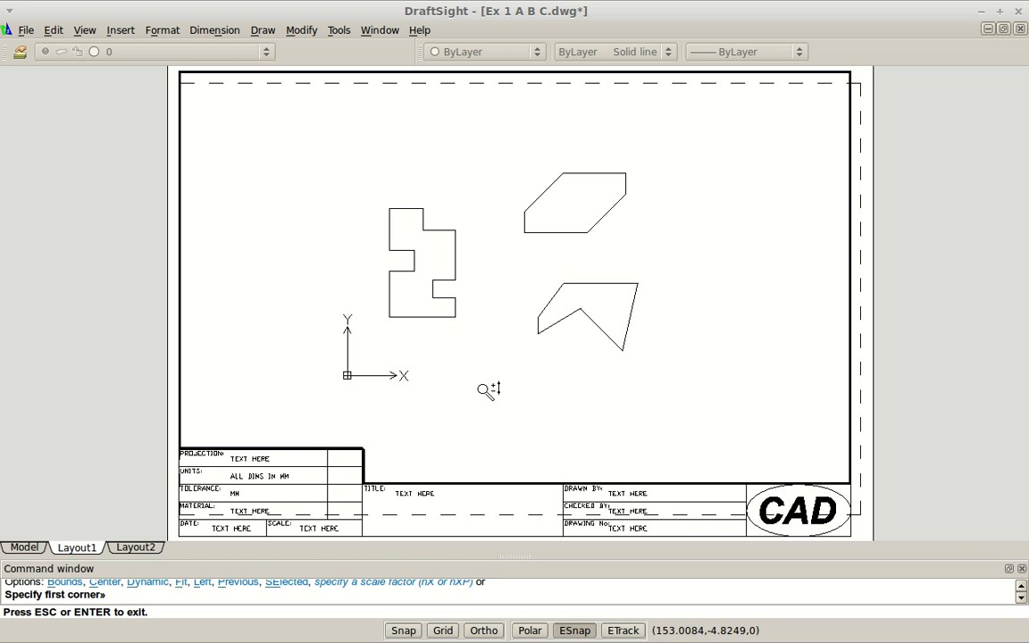
key(Escape)
key(Escape)
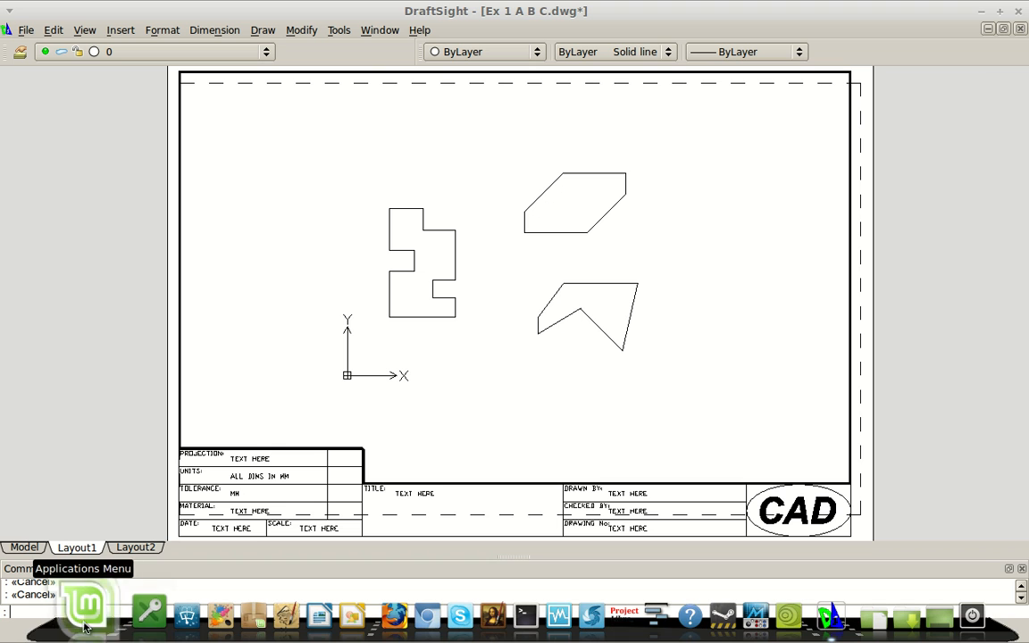
- Open Calculator and compute 1 ÷ 100 to get the scale factor for 1:100
click(87, 606)
mouse_move(105, 209)
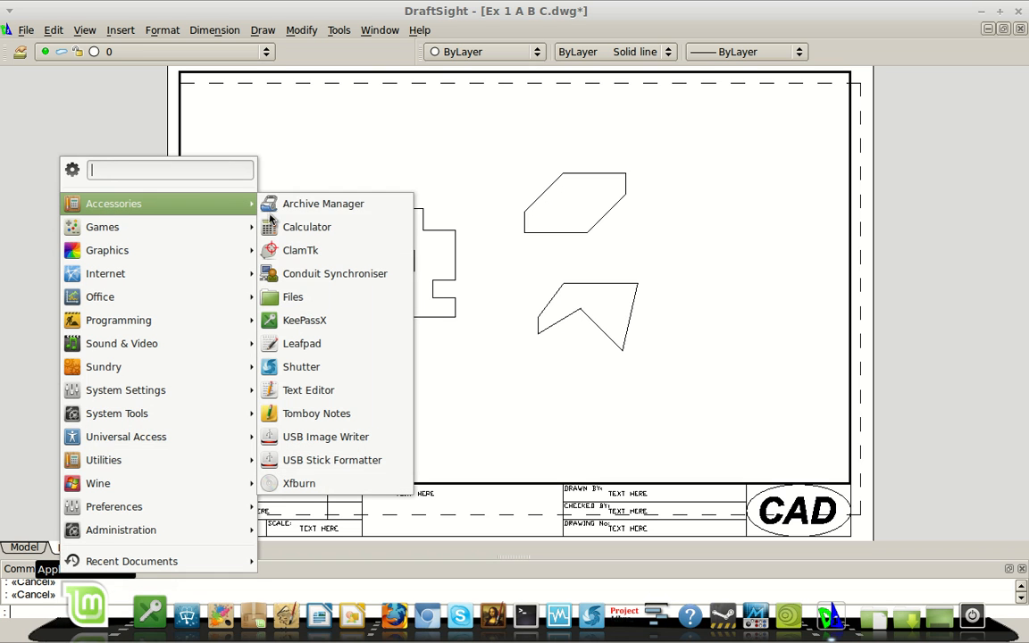
click(278, 229)
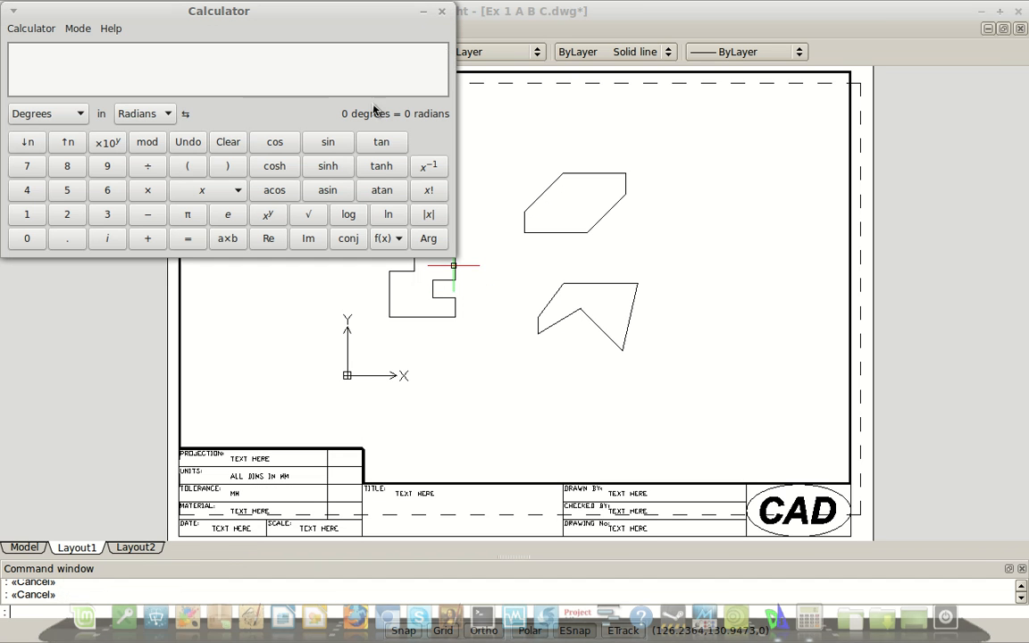
click(42, 219)
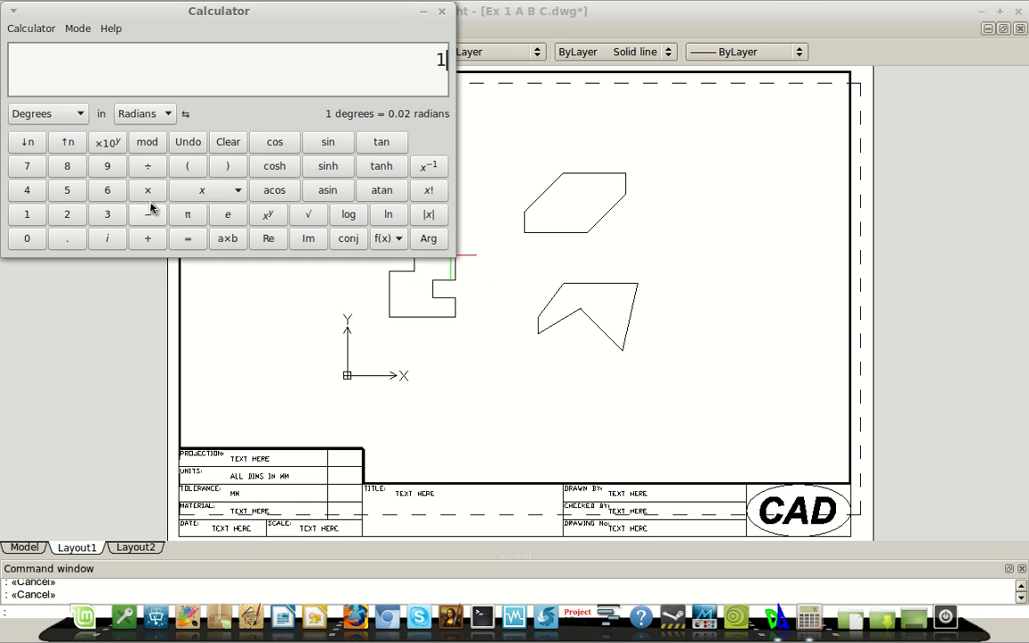
click(150, 167)
click(37, 216)
click(38, 237)
click(38, 237)
click(190, 239)
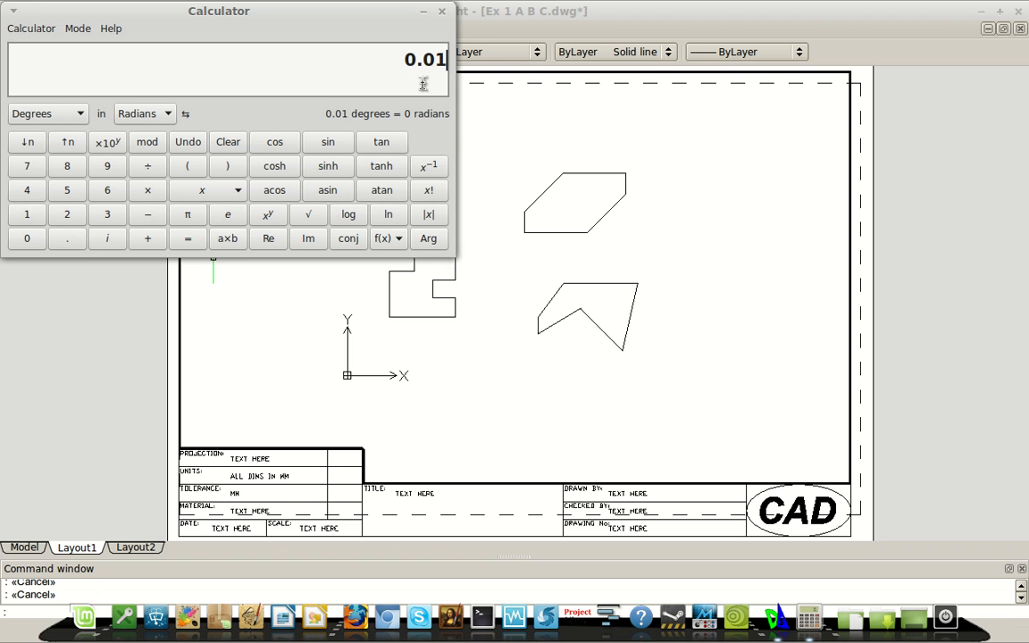
- Return to DraftSight and zoom the active viewport's contents with scale factor 0.01xp
click(510, 186)
key(Escape)
key(Escape)
text(z)
key(Return)
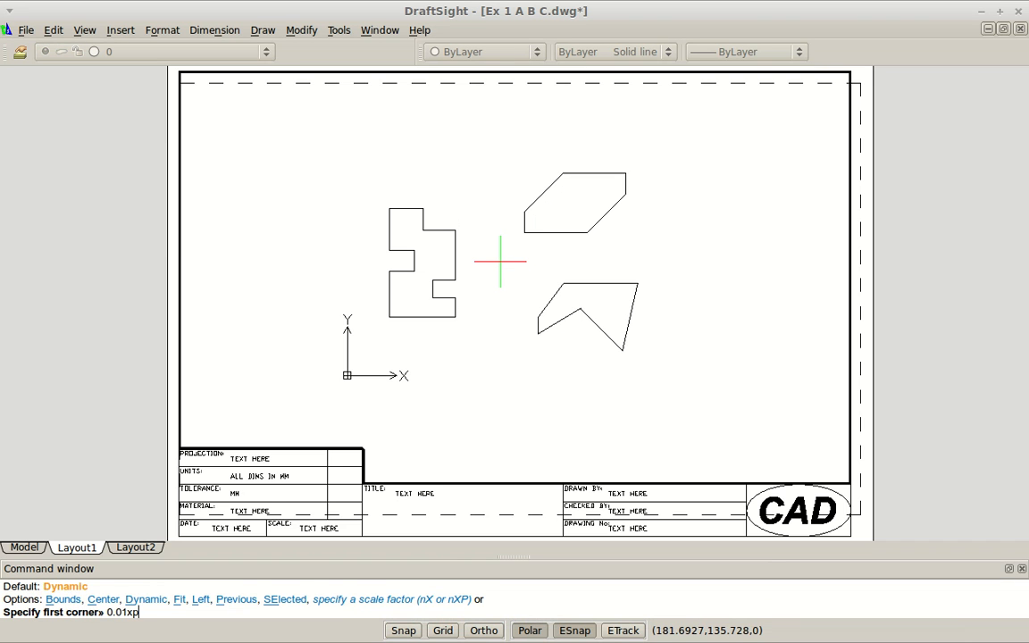
key(Return)
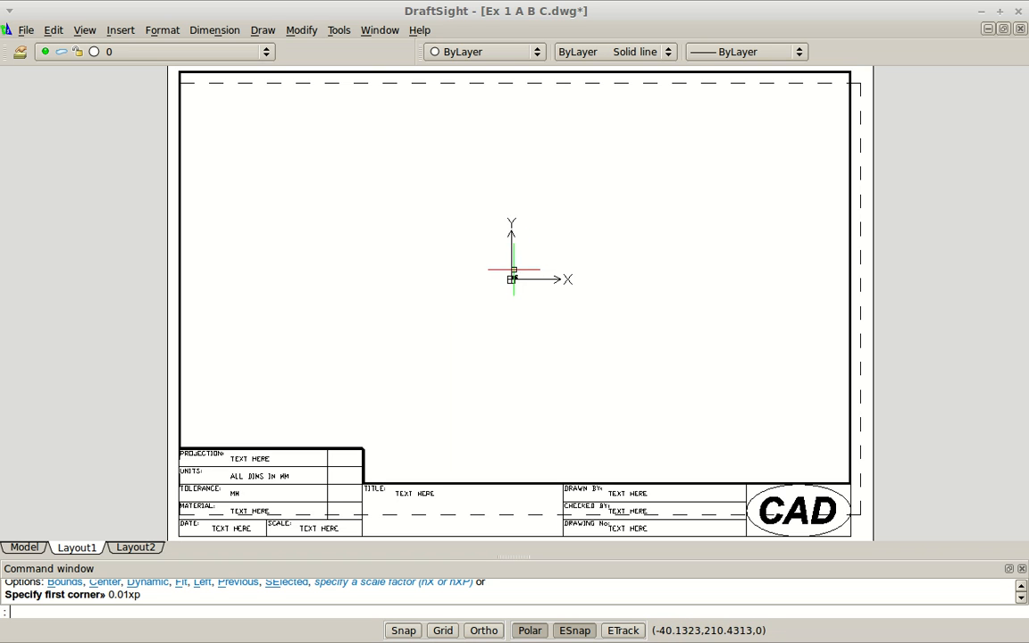
- Set the active viewport to full size with scale factor 1xp and pan its contents down until all three shapes fit inside the border
text(z)
key(Return)
text(1xp)
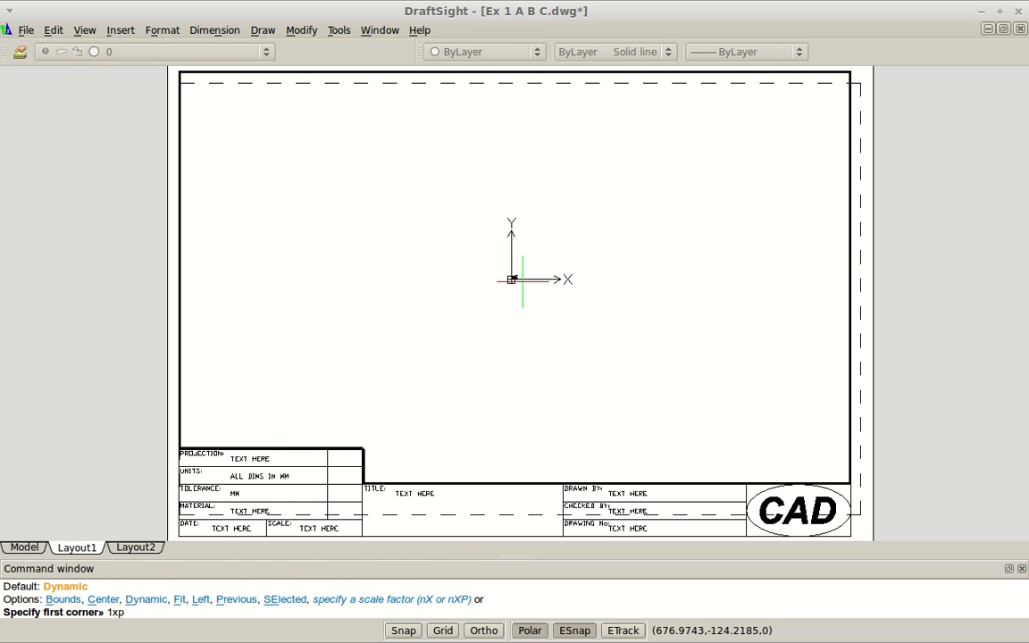
key(Return)
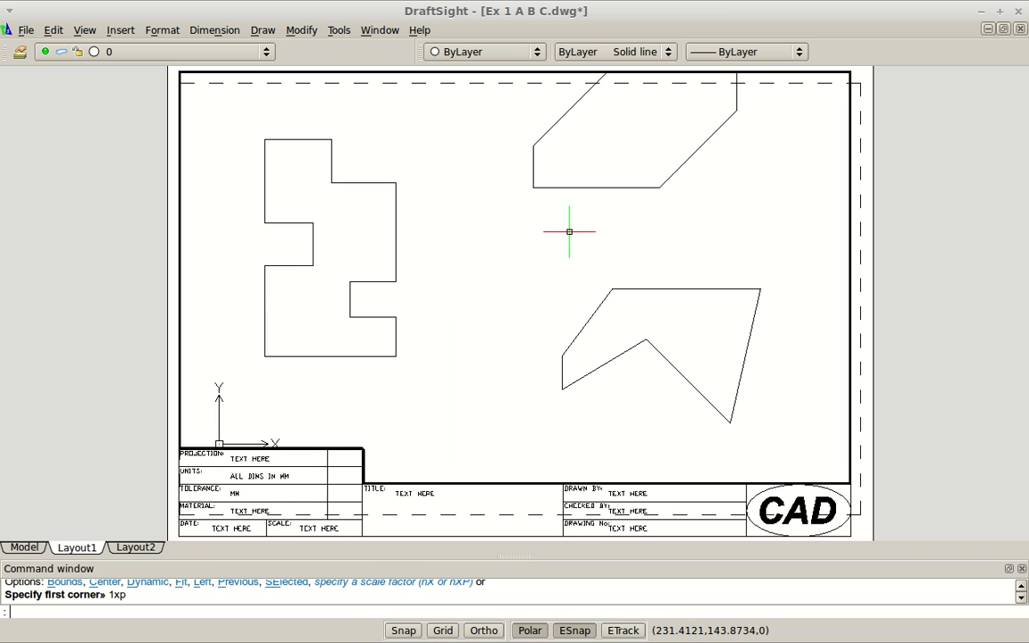
middle_drag(569, 232, 570, 293)
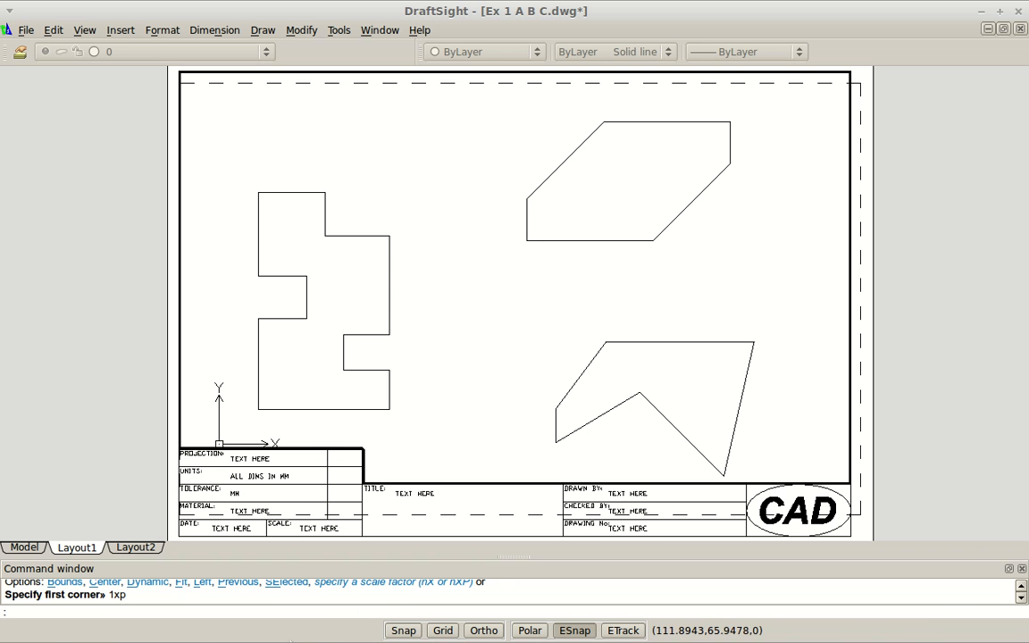
- Switch to Calculator and compute 1 ÷ 250 to get the scale factor for 1:250
key(alt+Tab)
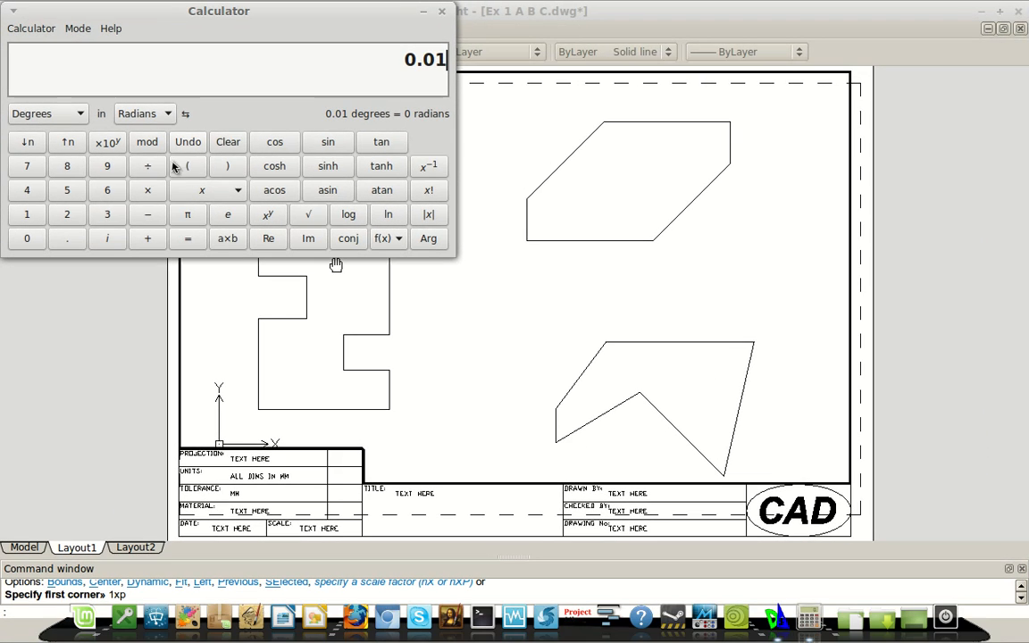
click(27, 216)
click(147, 166)
click(67, 214)
click(67, 191)
click(29, 239)
click(190, 238)
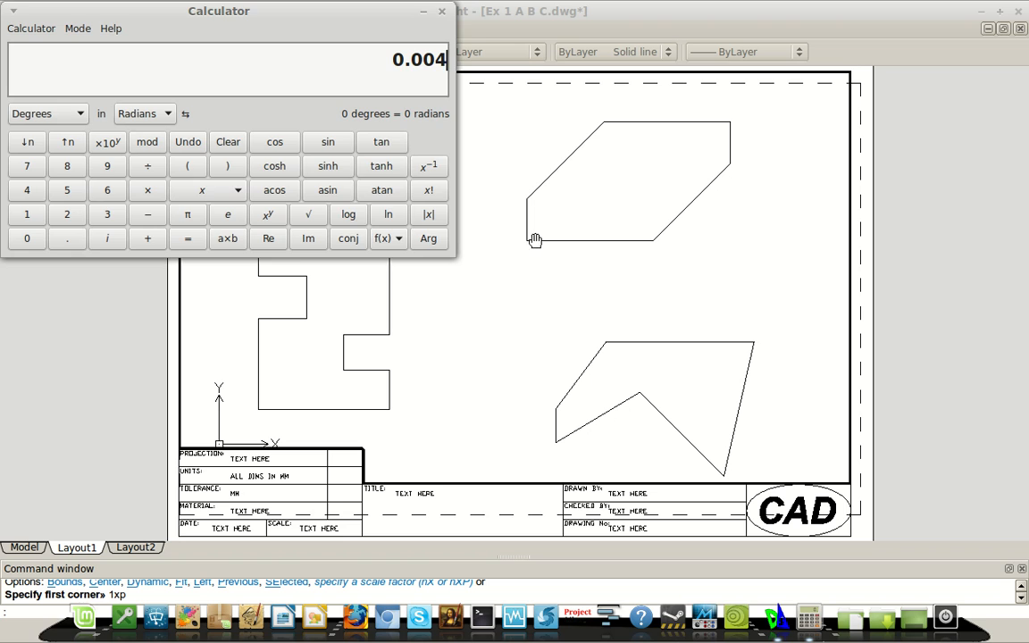
- Return to DraftSight, zoom the viewport's contents with scale factor 0.004xp, and undo that zoom
click(535, 240)
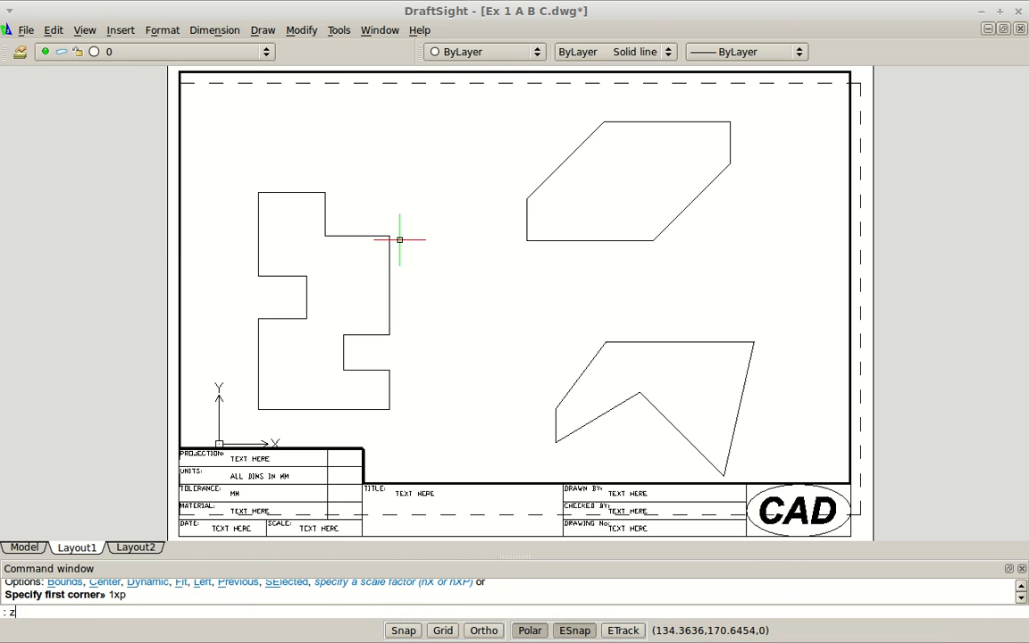
key(Return)
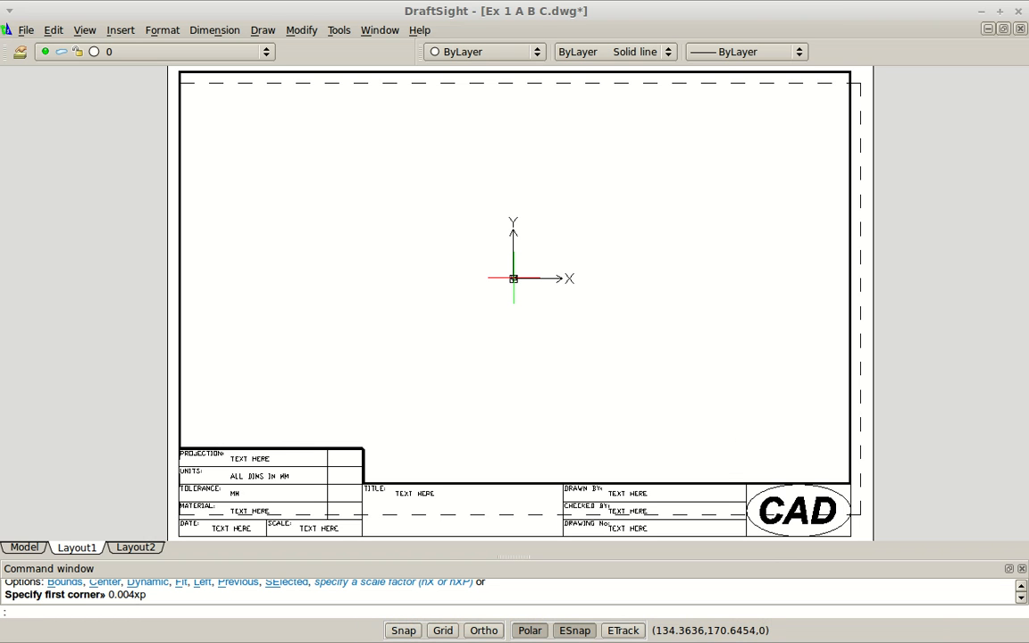
text(u)
key(Return)
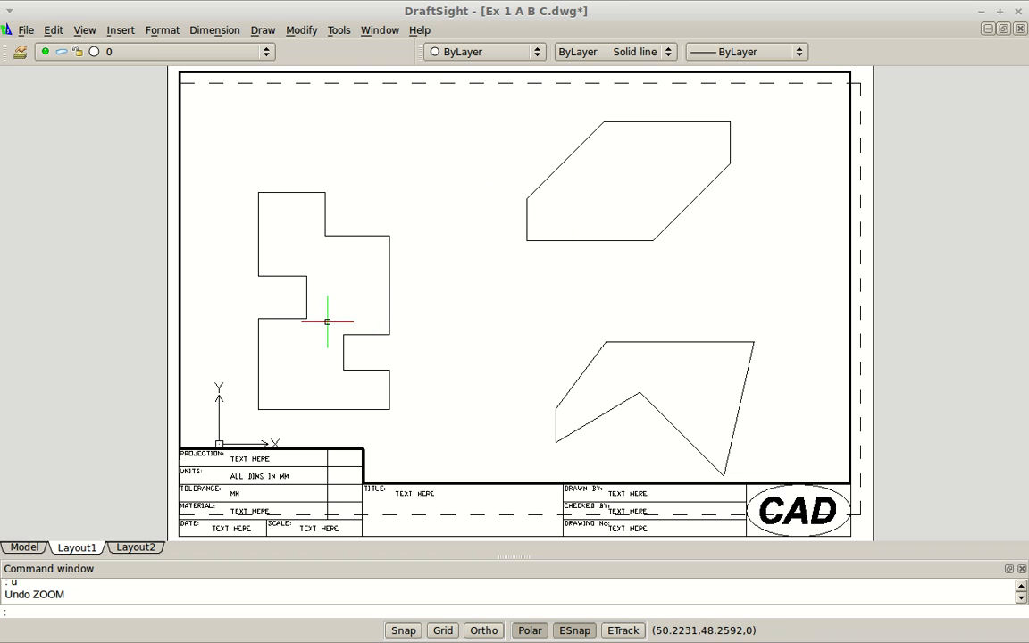
- Leave the active viewport for the layout sheet and inspect the whole sheet with its border and shapes
double_click(161, 461)
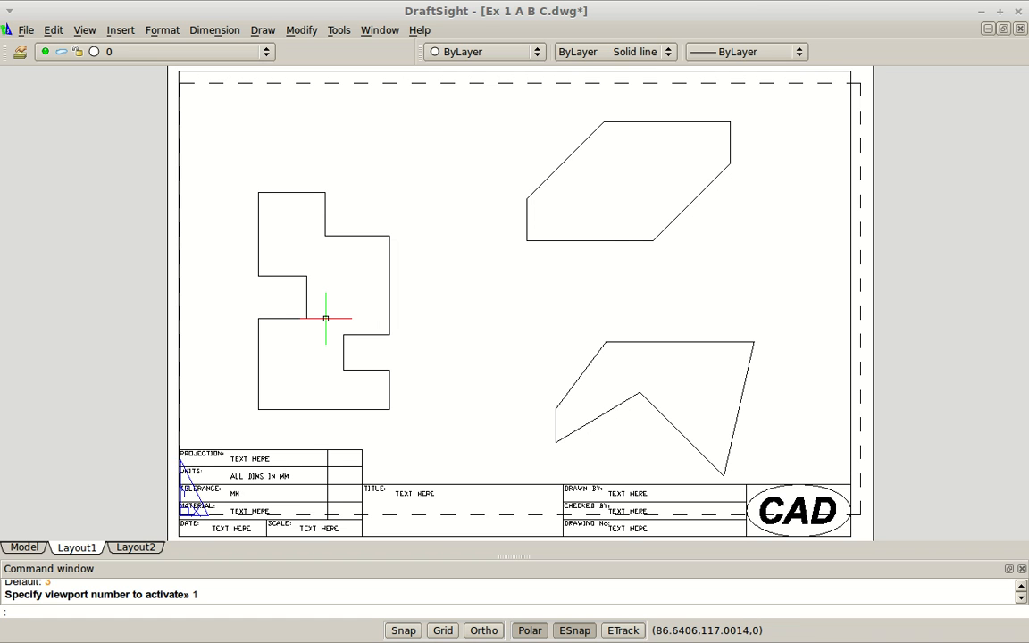
scroll(326, 318, down, 5)
scroll(684, 317, up, 3)
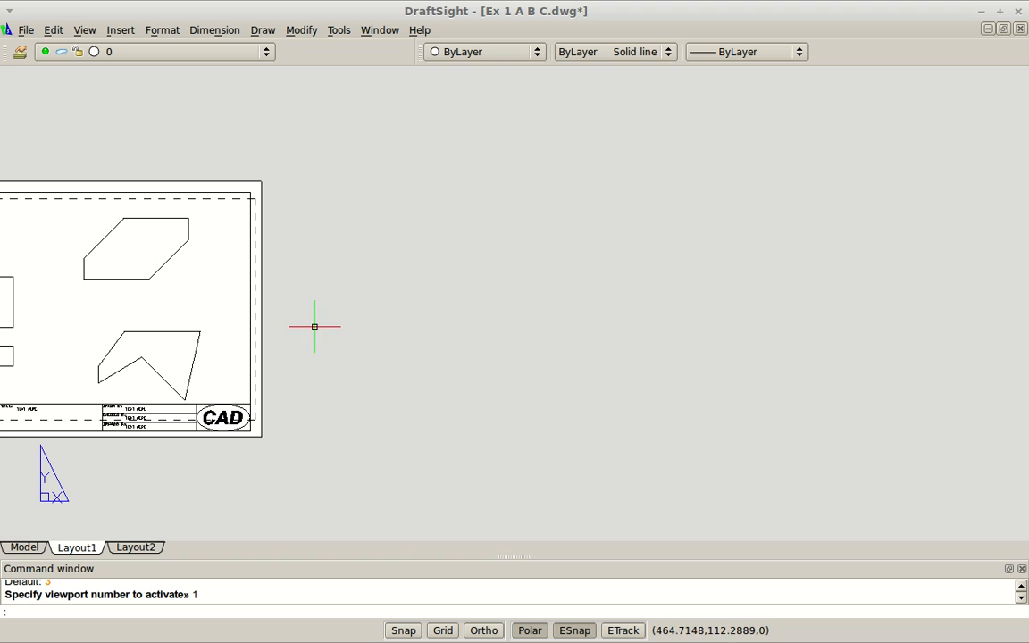
middle_drag(224, 318, 579, 335)
scroll(567, 329, up, 3)
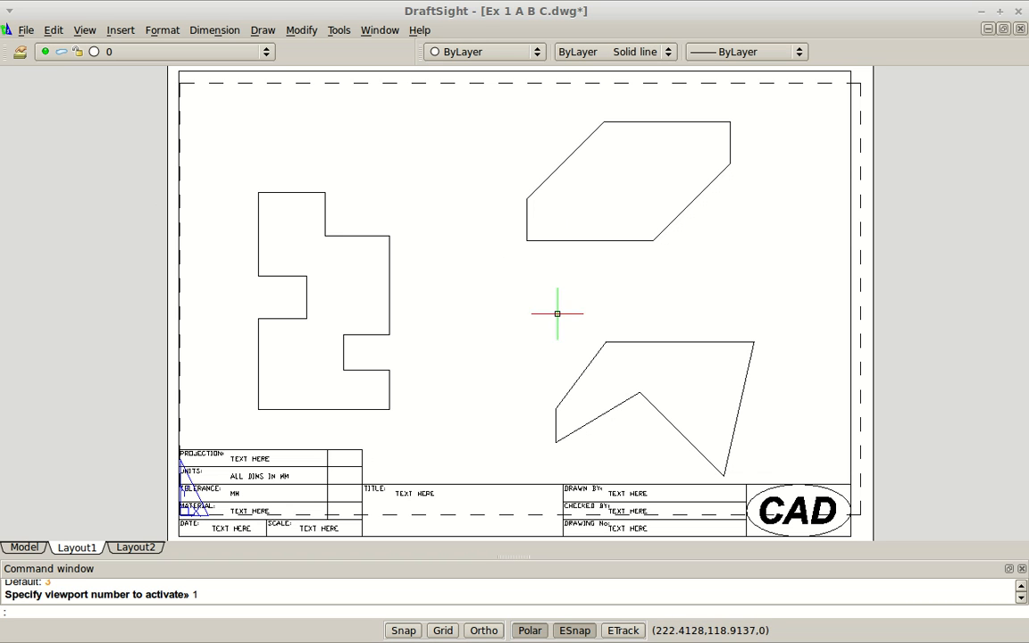
- In model space, add Smart dimensions outside the stepped shape for its top edge and its upper-left vertical edge
click(16, 552)
scroll(411, 205, up, 1)
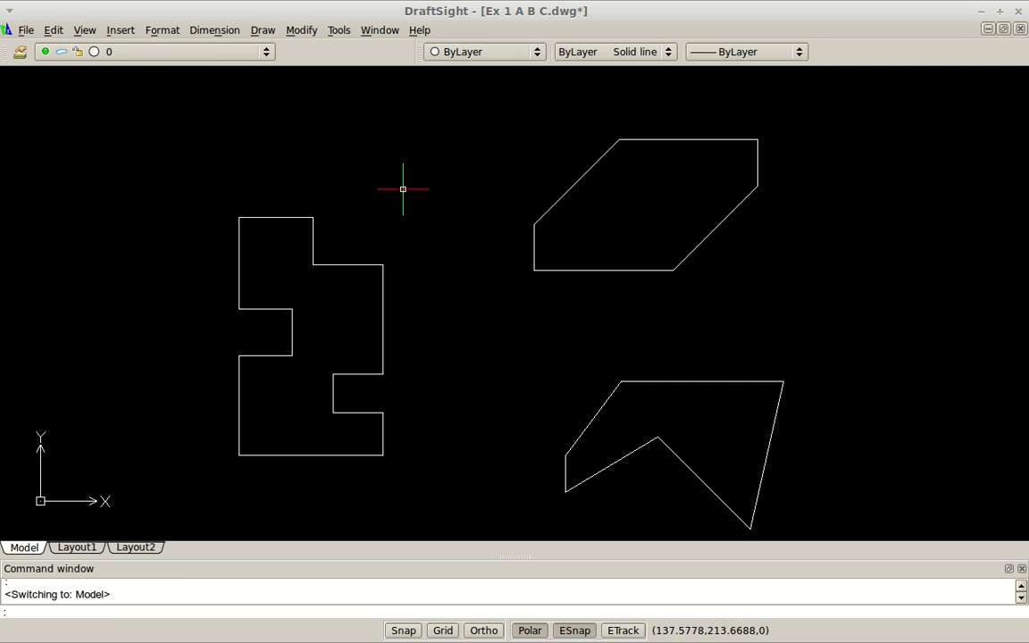
click(219, 32)
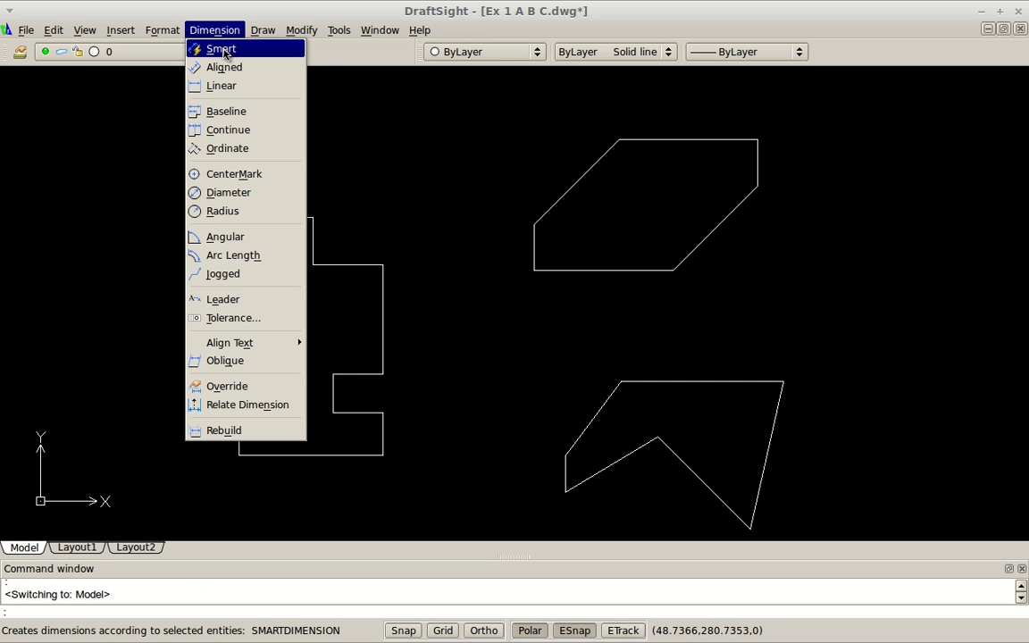
click(222, 50)
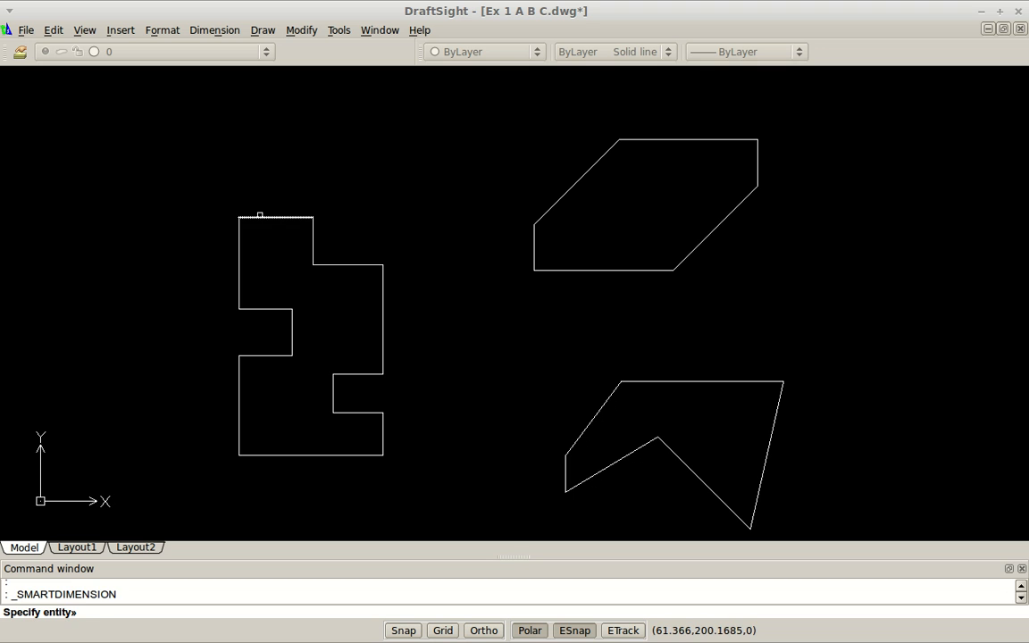
click(260, 216)
click(259, 202)
click(237, 241)
click(224, 249)
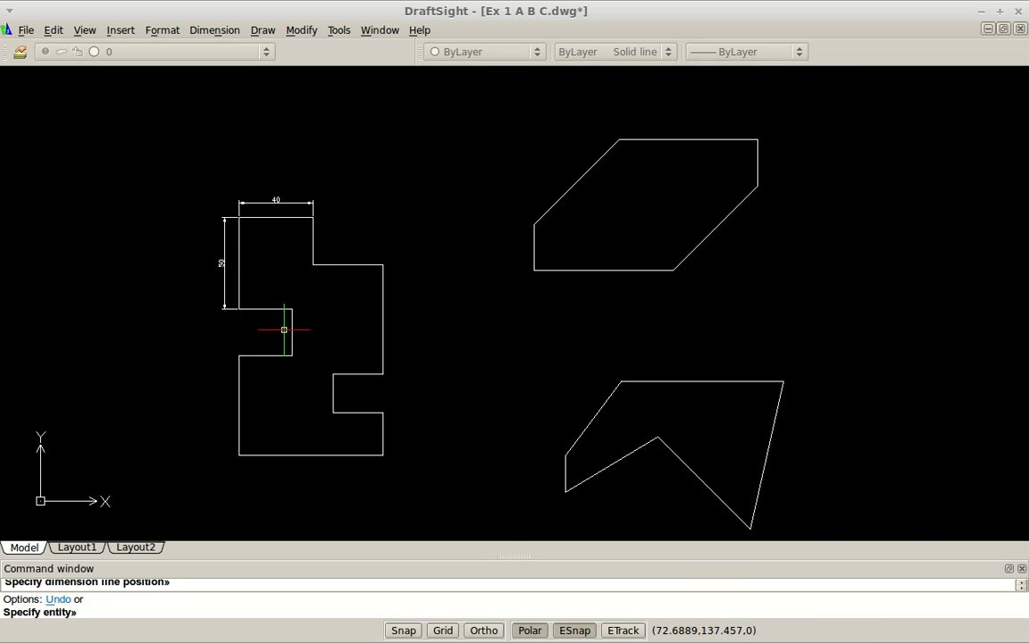
- Add a Smart dimension to the inner vertical edge of the stepped shape's left notch, in line with the 50 dimension
scroll(257, 319, up, 3)
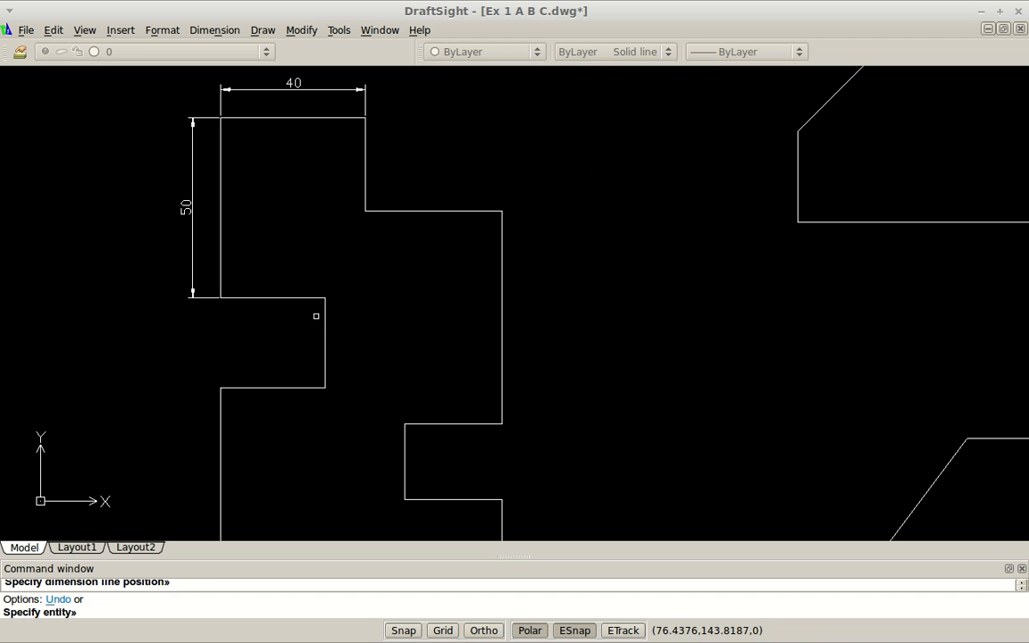
click(323, 318)
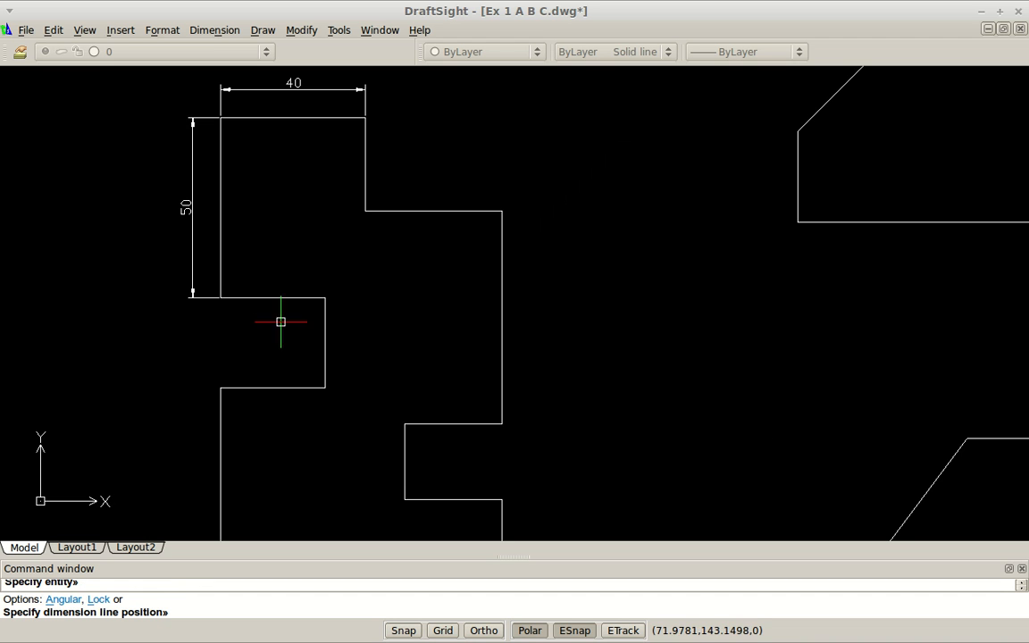
click(194, 300)
key(Escape)
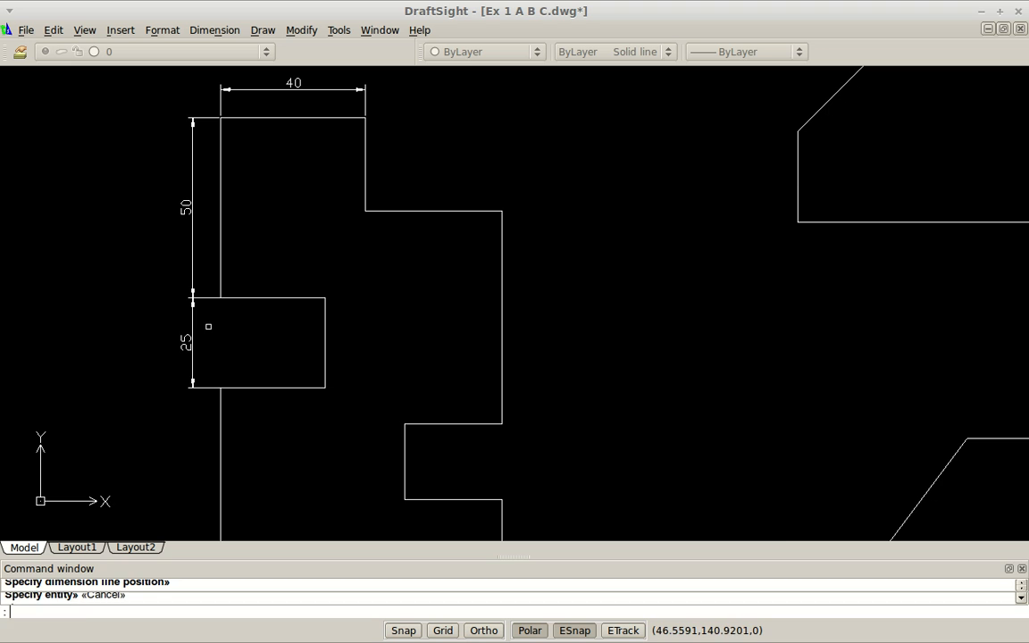
key(Escape)
- Delete the Smart dimension of the left notch, whose extension lines overlap the notch edges
scroll(213, 283, up, 3)
scroll(214, 308, up, 5)
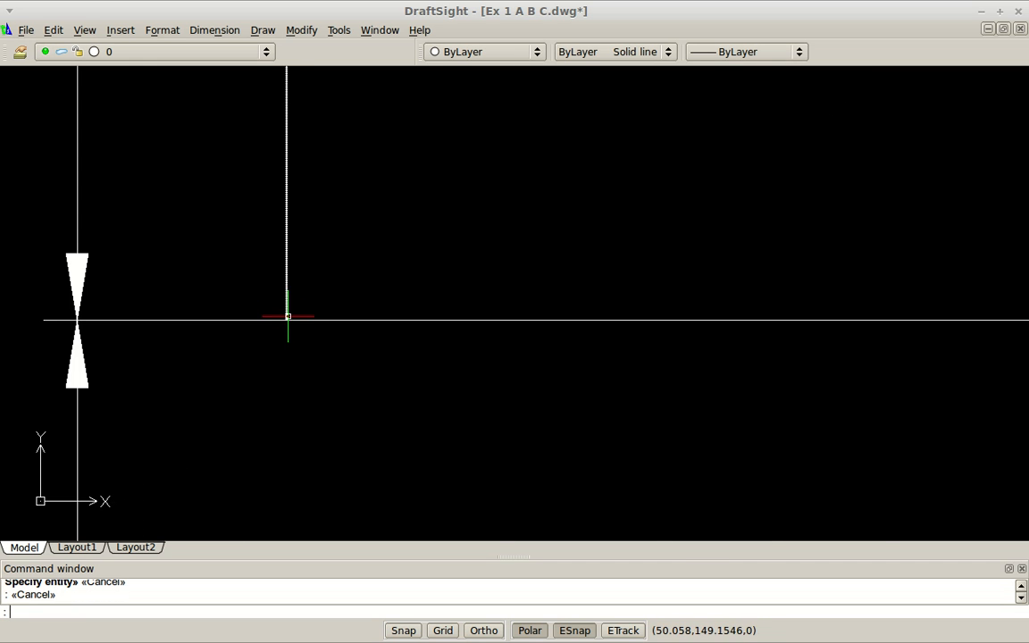
click(76, 360)
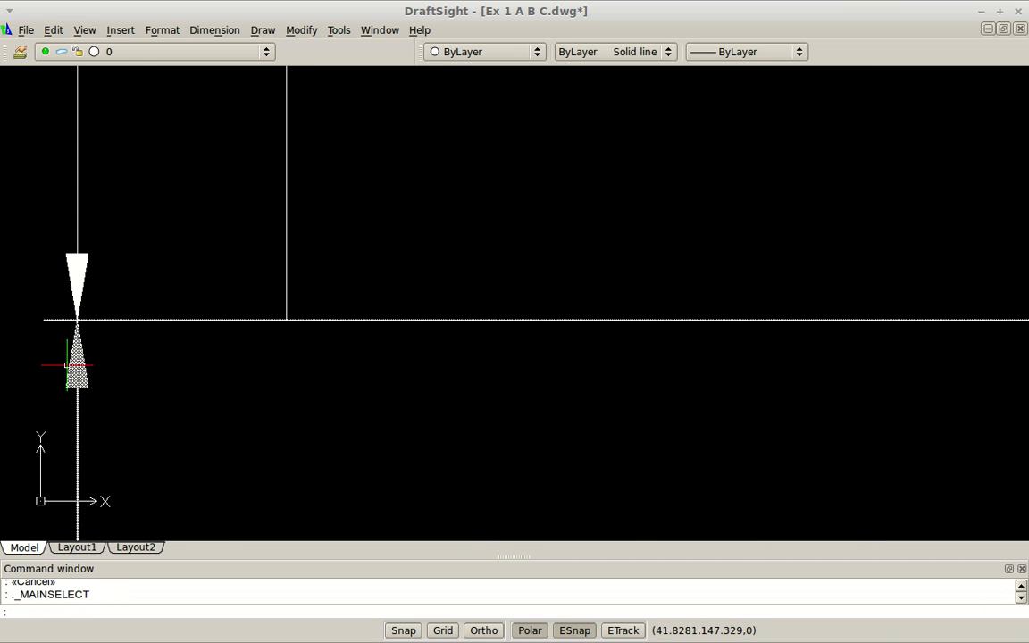
key(Delete)
- Add a Linear dimension between the two outer corners of the left notch, aligned with the end of the 50 dimension
click(215, 29)
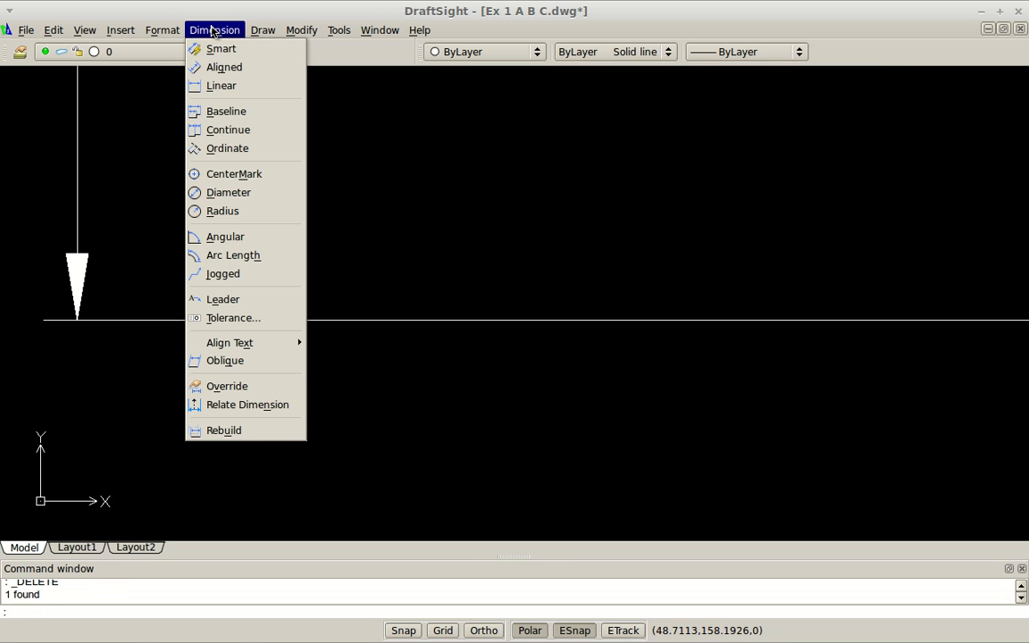
click(219, 85)
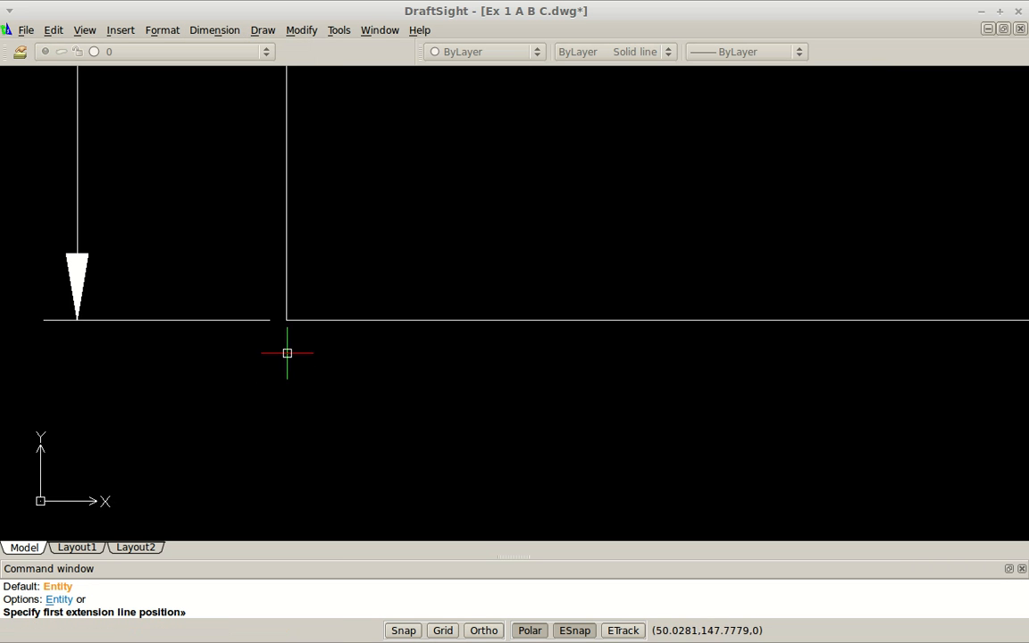
click(286, 320)
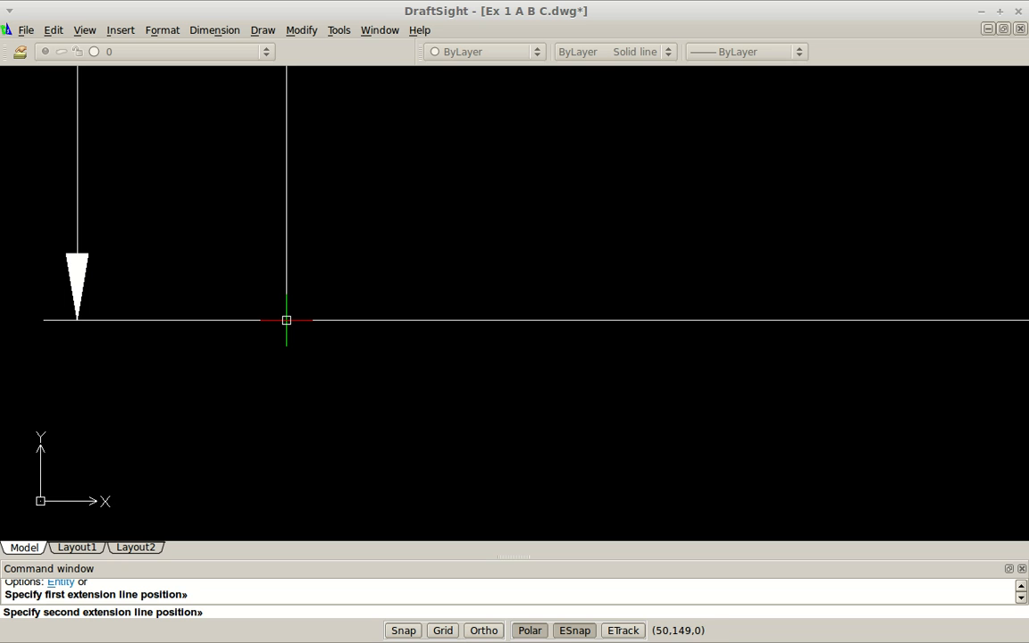
scroll(289, 328, down, 4)
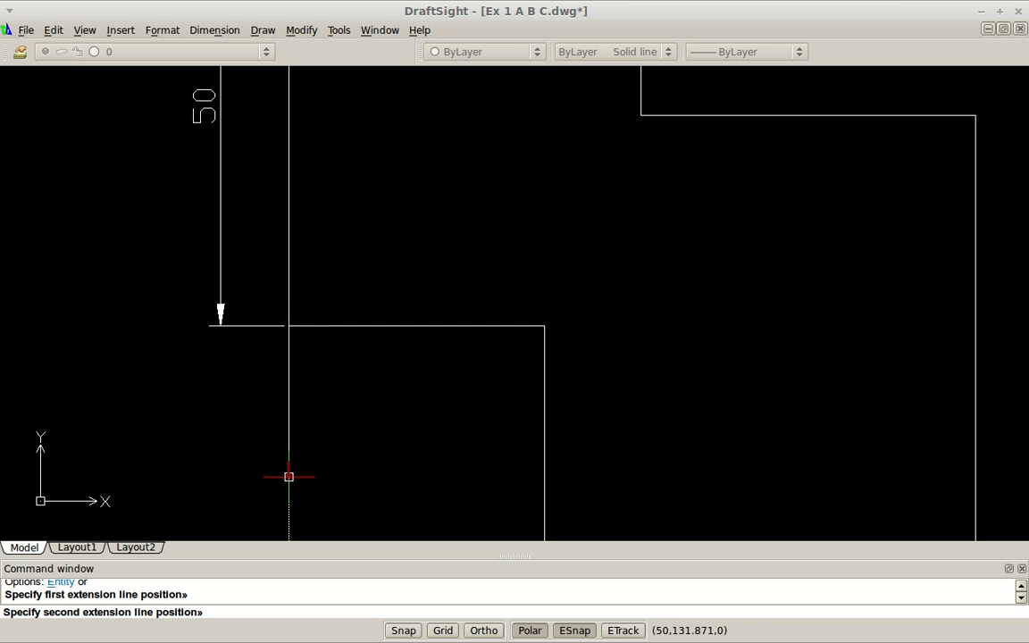
middle_drag(288, 477, 294, 319)
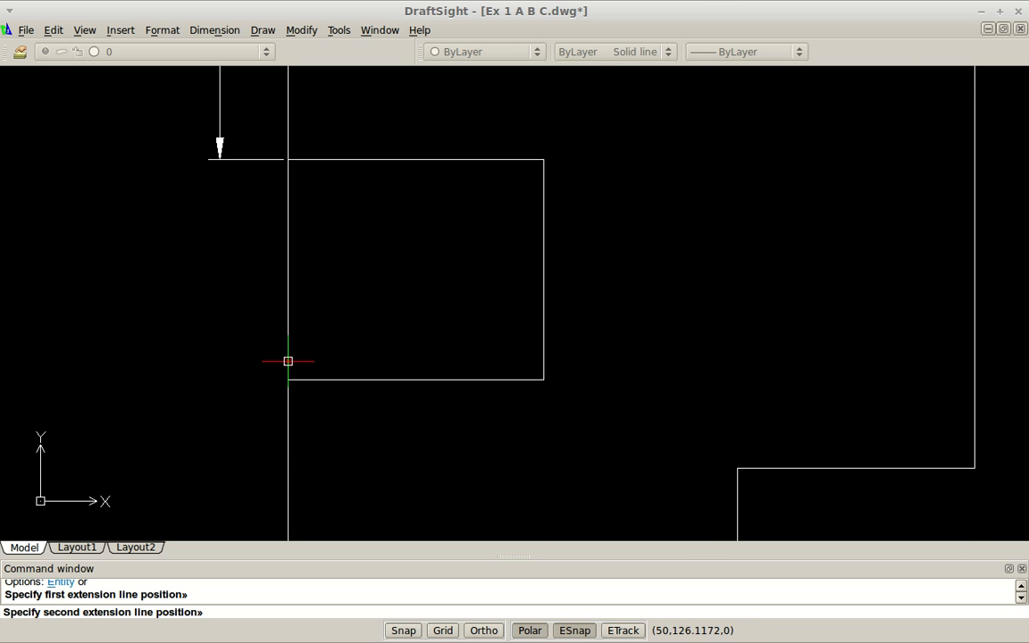
click(288, 379)
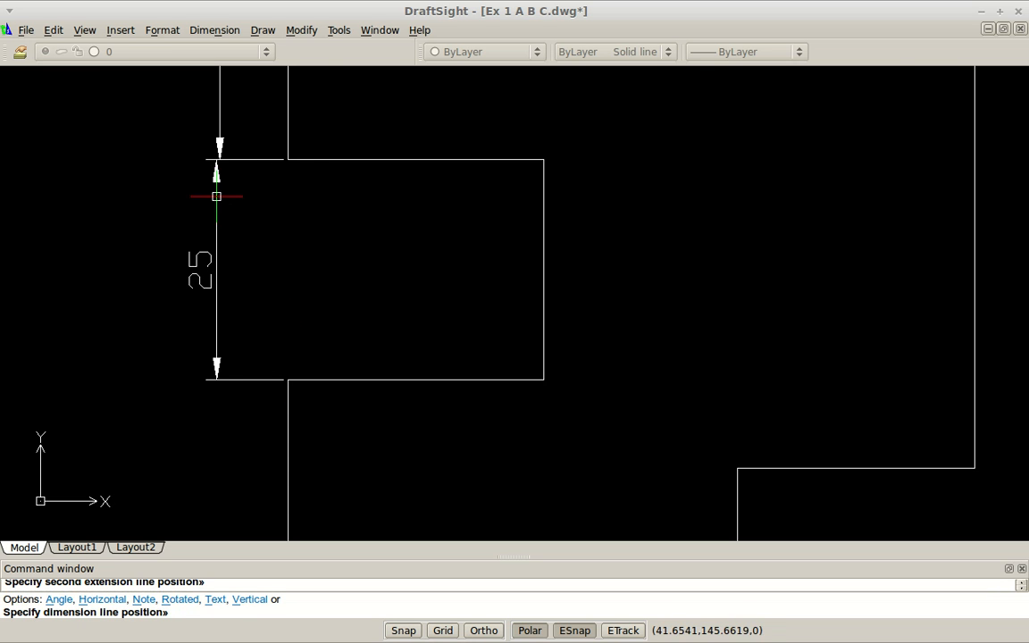
click(220, 160)
scroll(367, 277, down, 5)
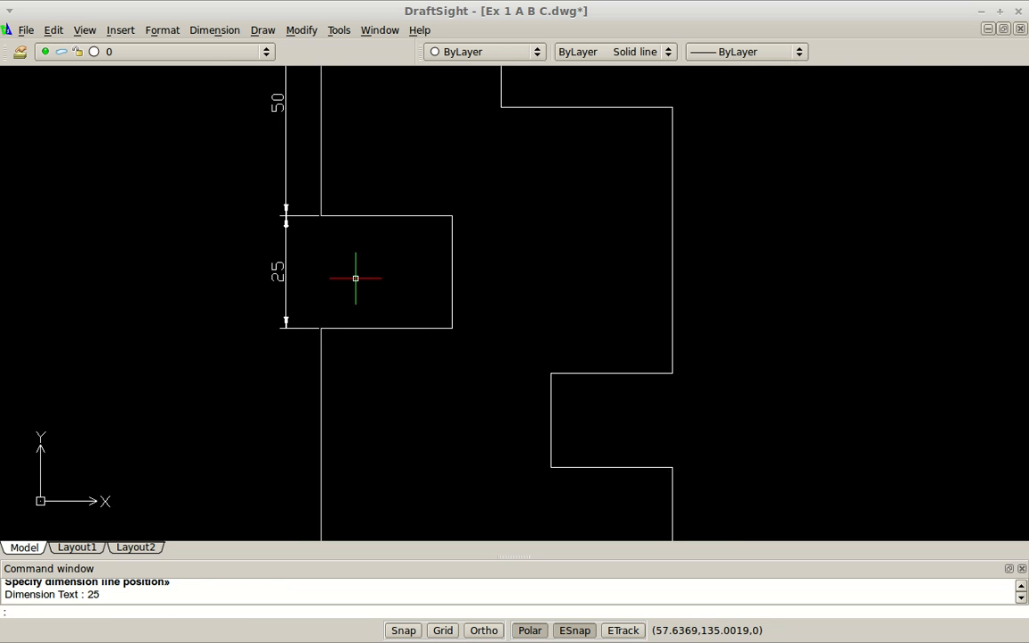
key(Escape)
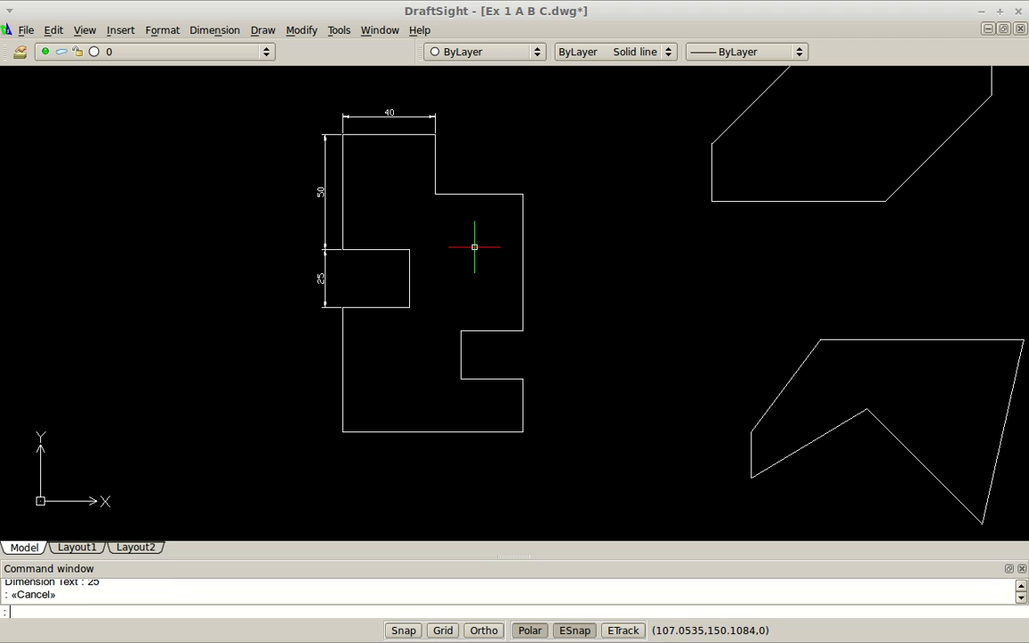
- Draw a circle with a radius of about 54 mm in the empty space left of the stepped shape
click(214, 30)
key(Escape)
text(c)
key(Return)
click(140, 355)
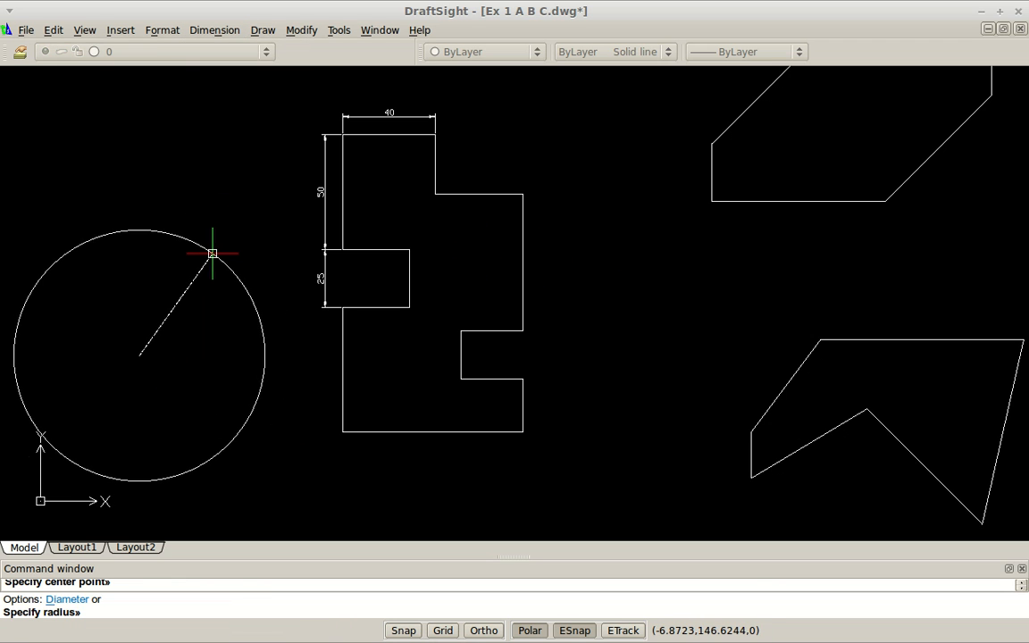
click(211, 253)
- Add a Radius dimension to the circle, with its text inside near the upper-right part of the arc
click(227, 32)
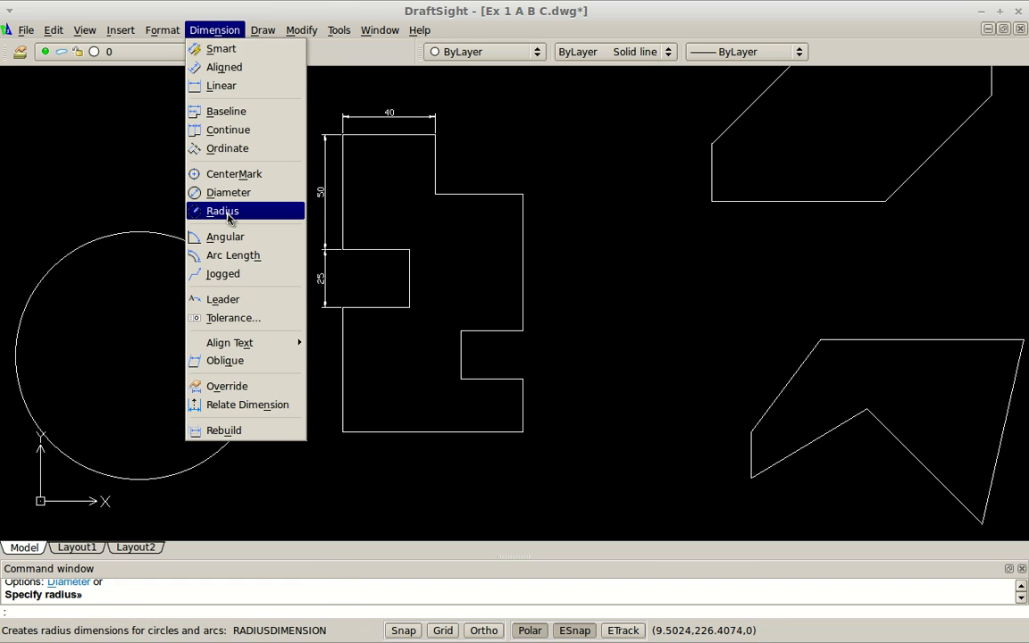
click(203, 208)
click(203, 249)
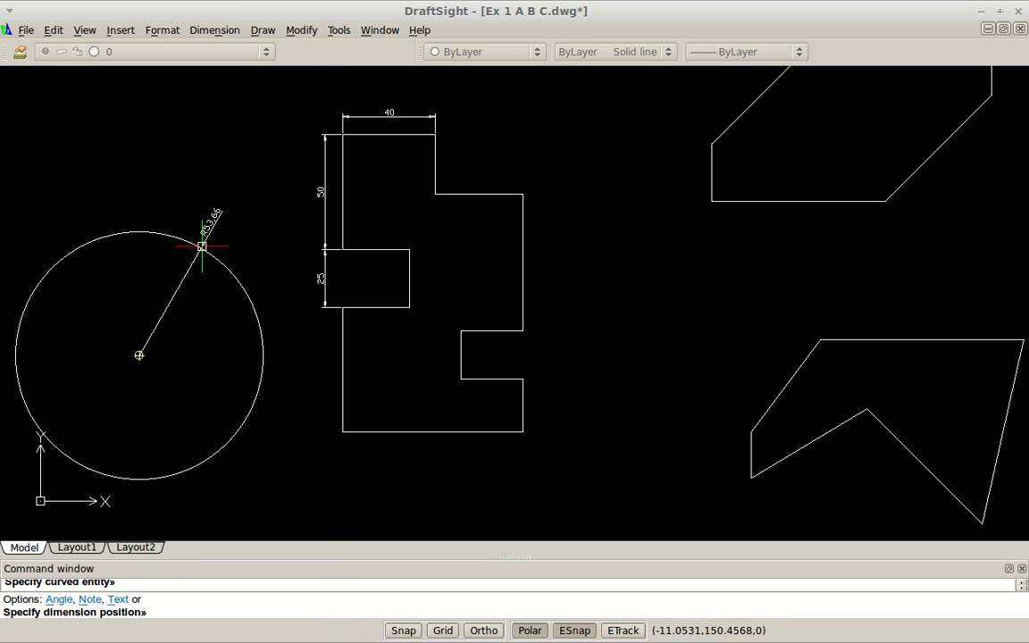
click(169, 284)
scroll(140, 280, up, 2)
scroll(174, 284, up, 2)
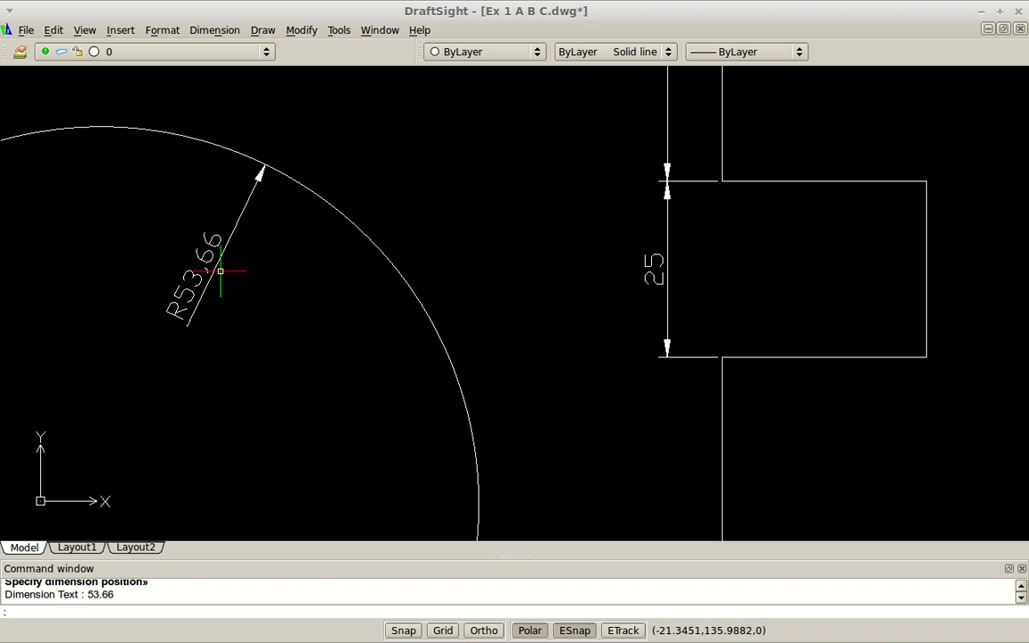
scroll(279, 308, down, 1)
key(Escape)
key(Escape)
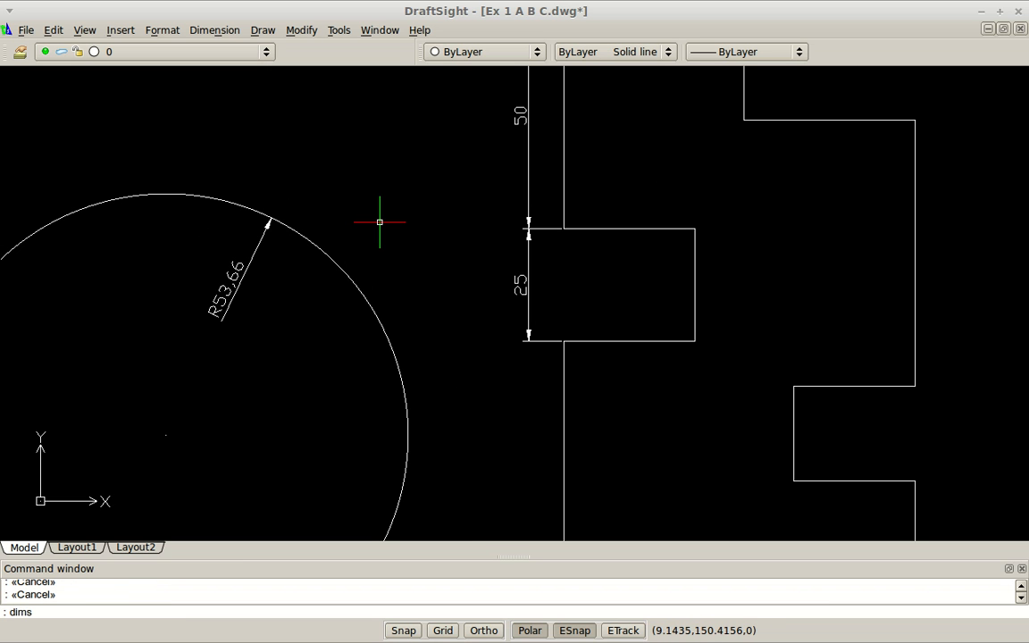
- Set the linear dimension precision of the ISO-25 dimension style to whole numbers without decimals
key(Return)
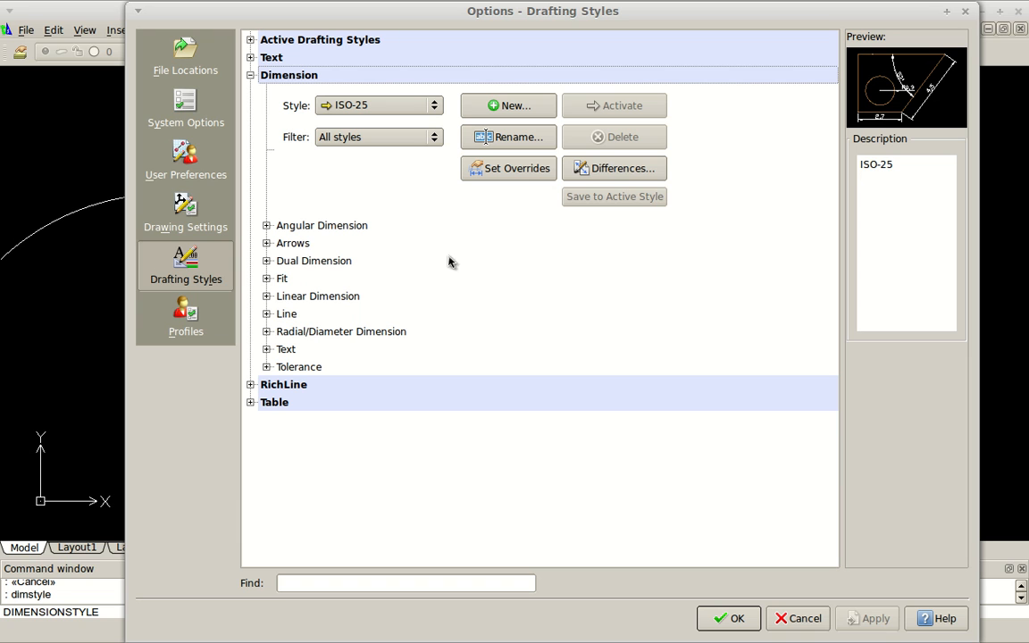
click(267, 331)
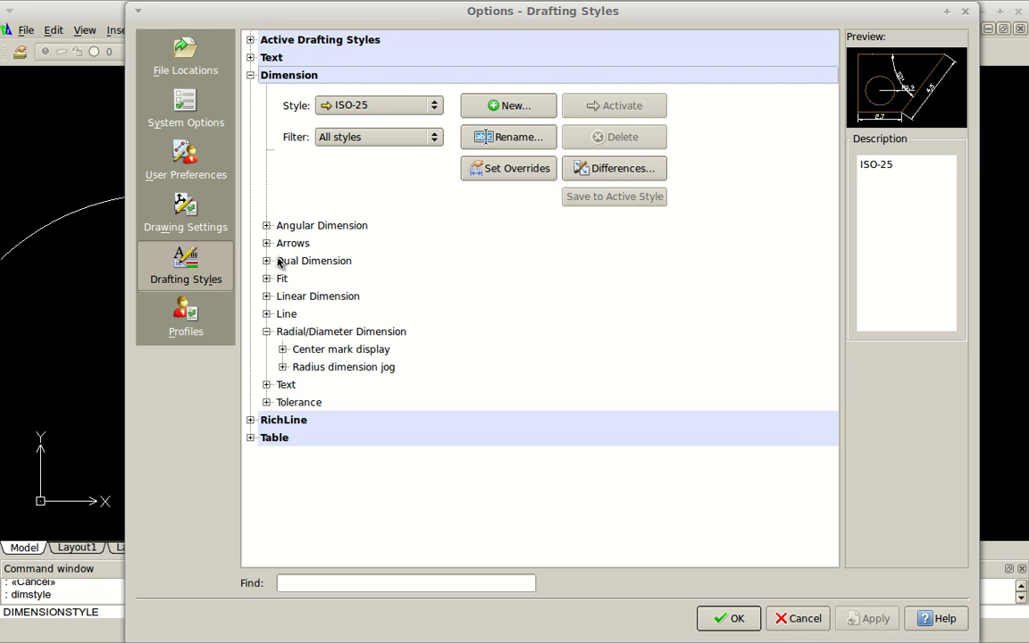
click(266, 296)
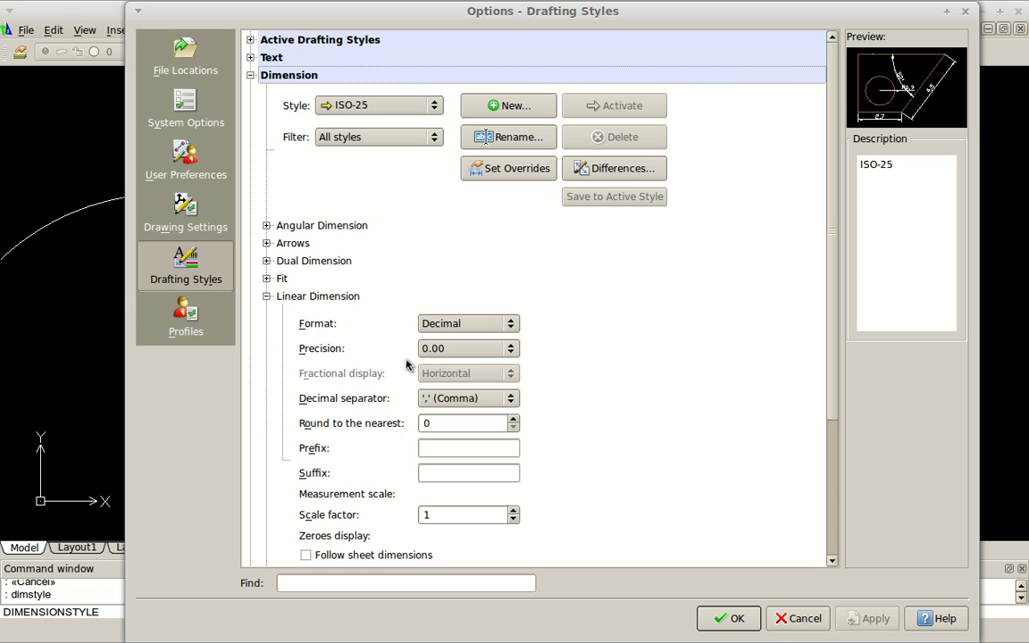
click(445, 354)
key(Escape)
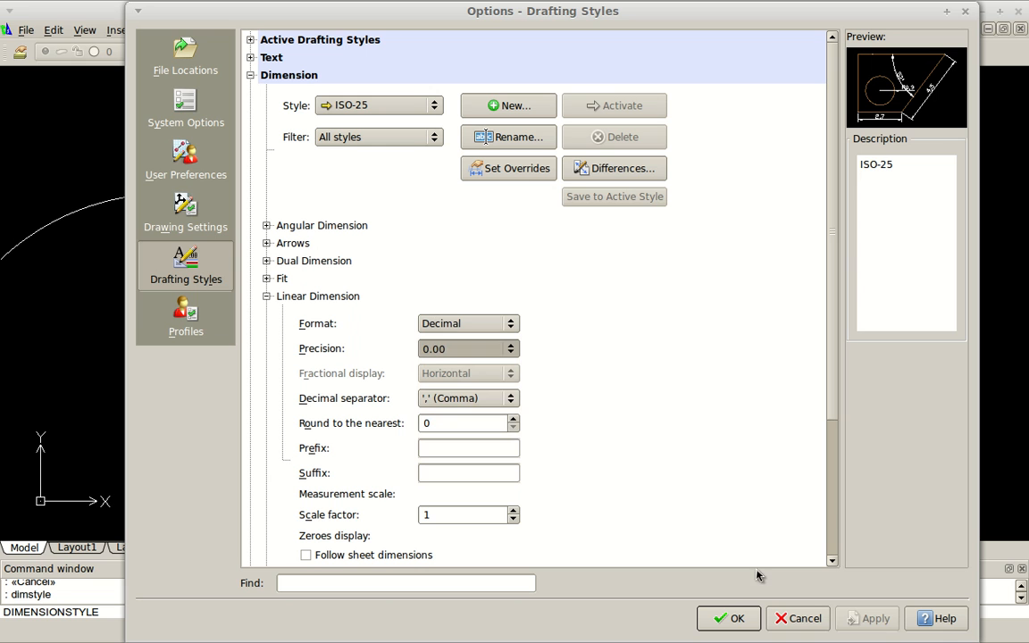
click(738, 619)
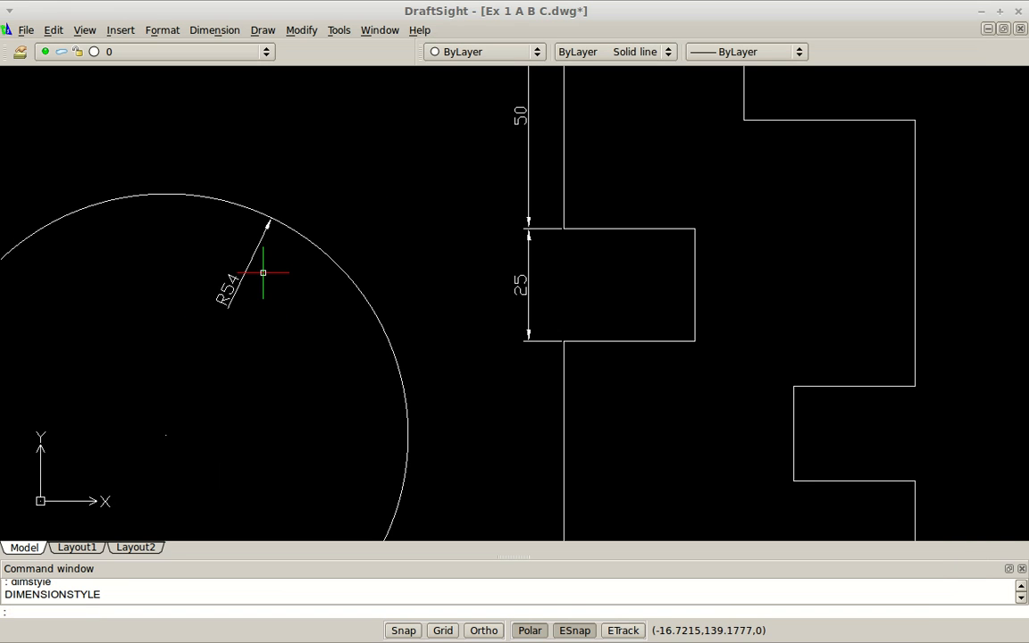
scroll(505, 326, down, 4)
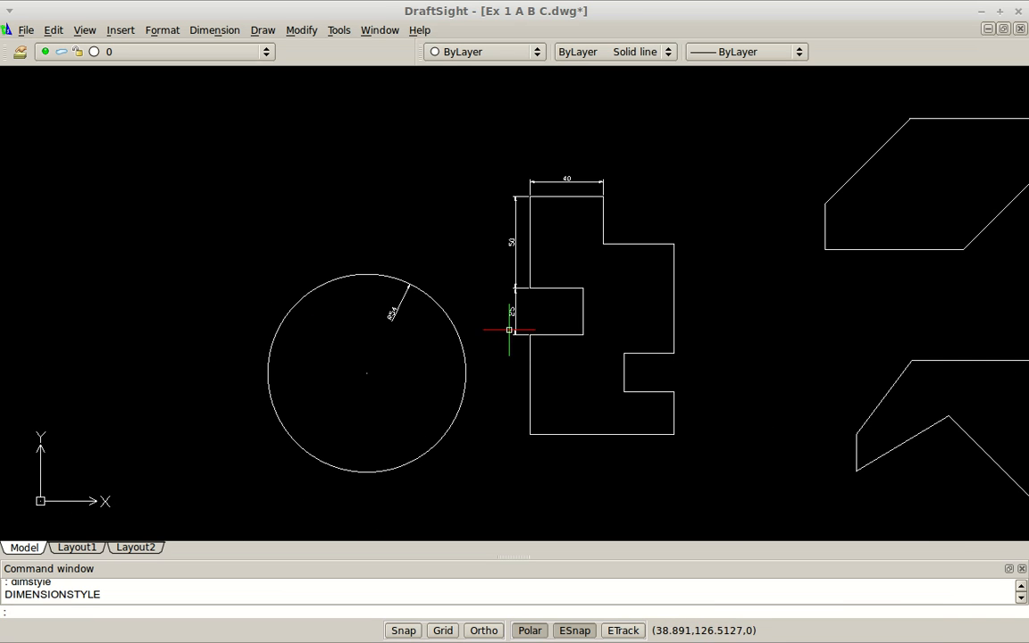
key(Escape)
key(Escape)
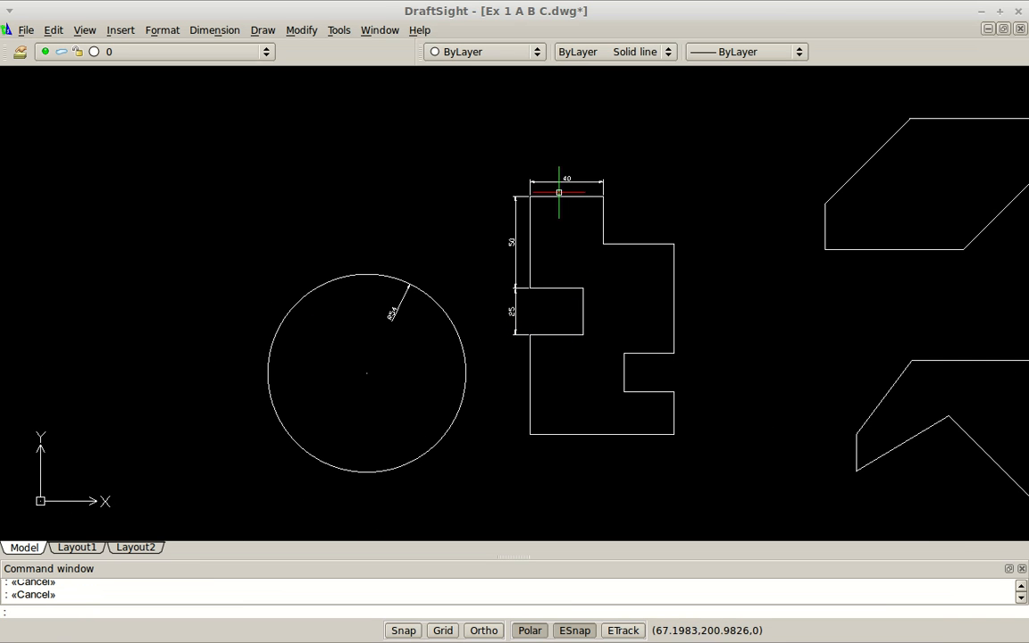
- Examine the dimensions inside the activated Layout1 viewport at different zoom levels, and return to model space
scroll(434, 357, up, 2)
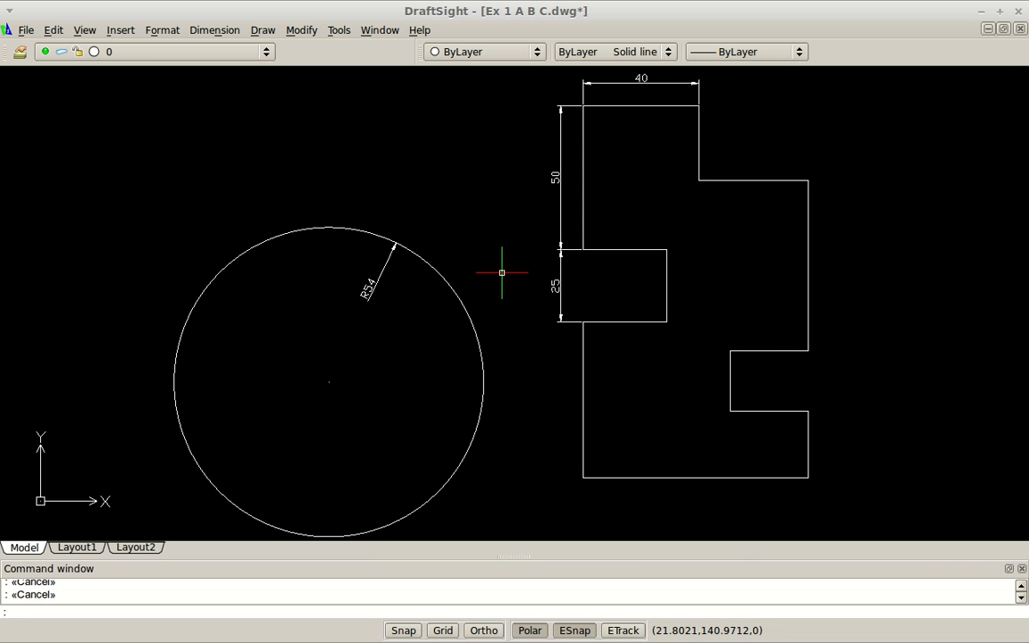
click(77, 547)
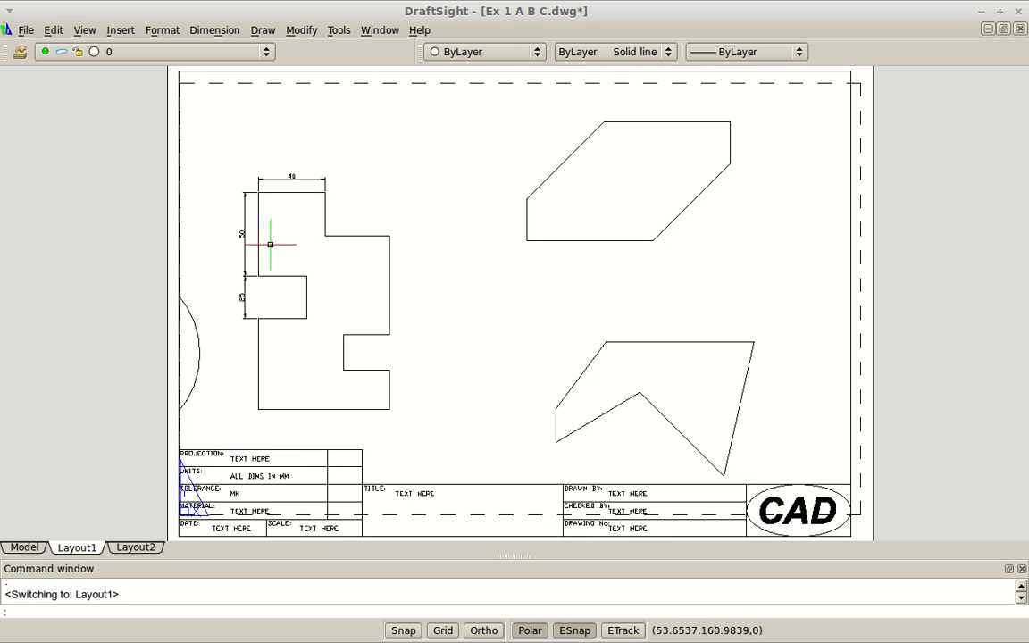
double_click(277, 245)
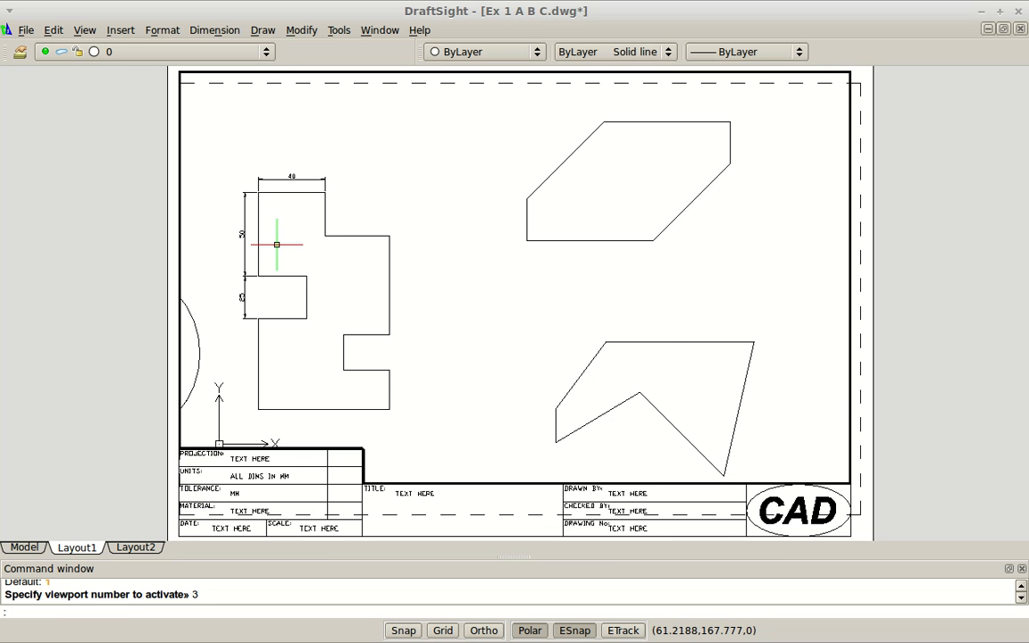
scroll(276, 244, down, 5)
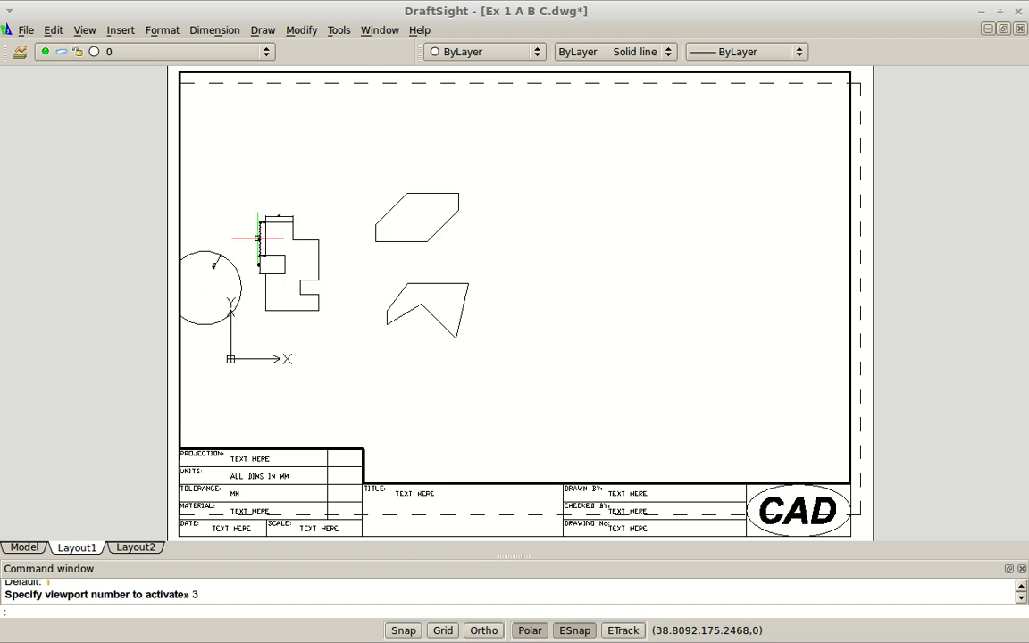
scroll(257, 238, up, 5)
scroll(572, 260, down, 4)
scroll(572, 260, down, 3)
click(21, 547)
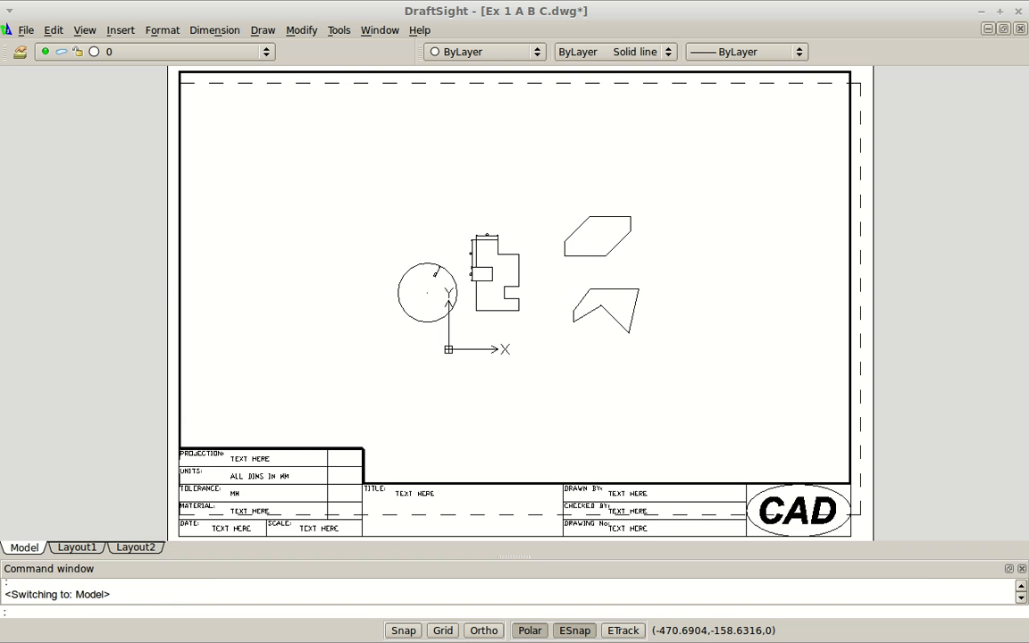